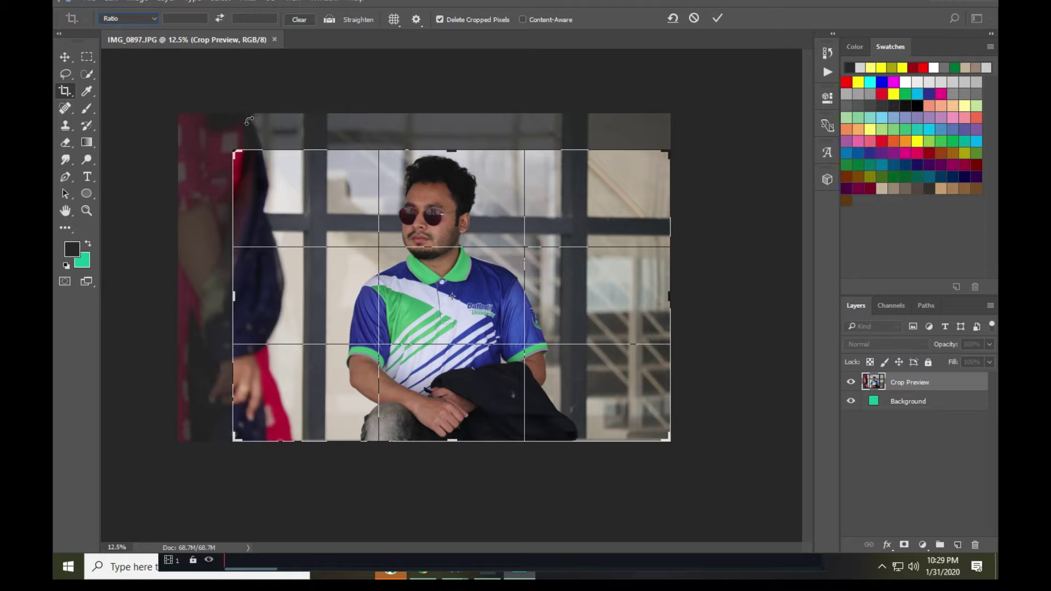
Adjust the crop frame to span the photo's full height and narrow its sides around the seated man
drag(449, 149, 454, 131)
drag(234, 295, 252, 295)
drag(657, 294, 625, 301)
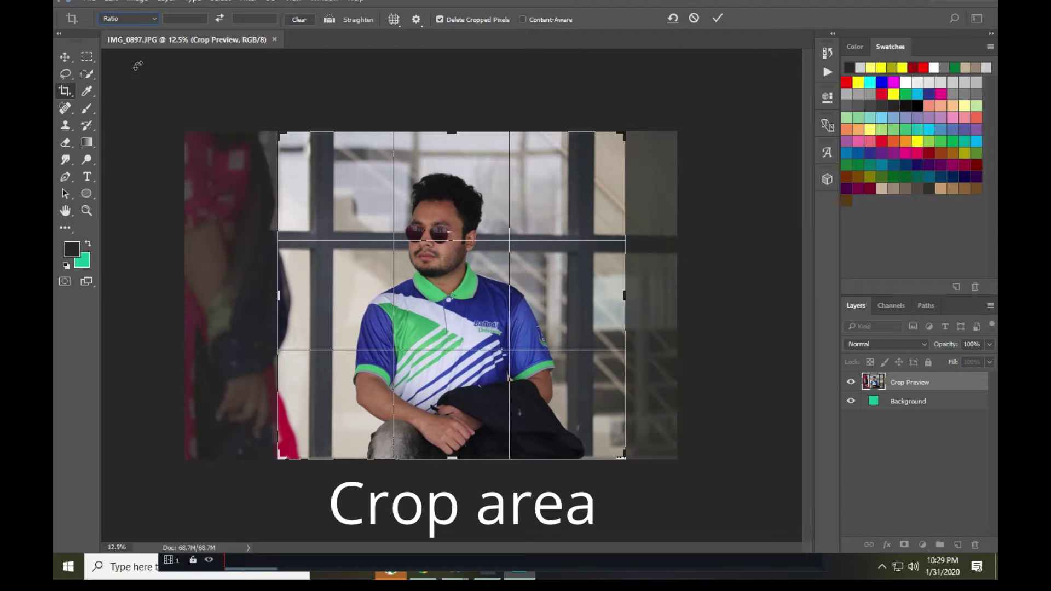
Crop the photo to a 1:1 (Square) ratio, tightening and repositioning the frame around the seated man
click(149, 23)
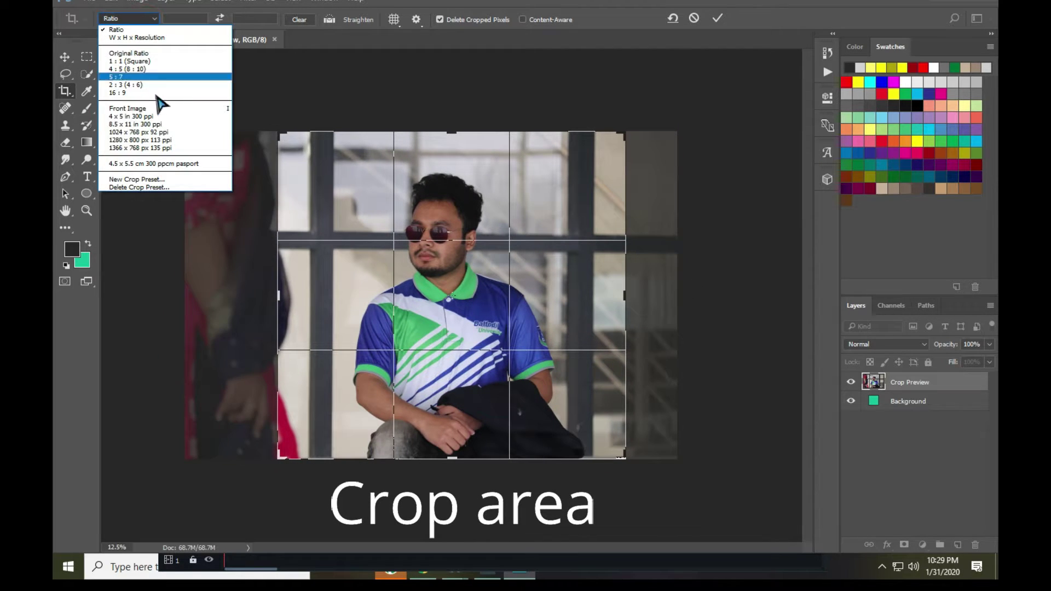
click(165, 62)
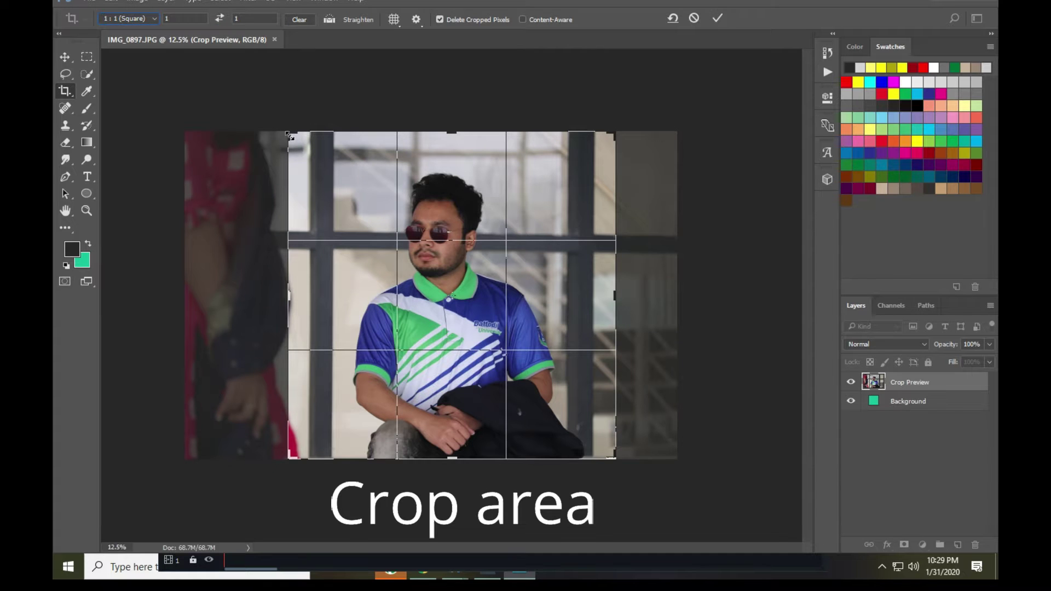
drag(291, 136, 310, 156)
drag(426, 265, 452, 268)
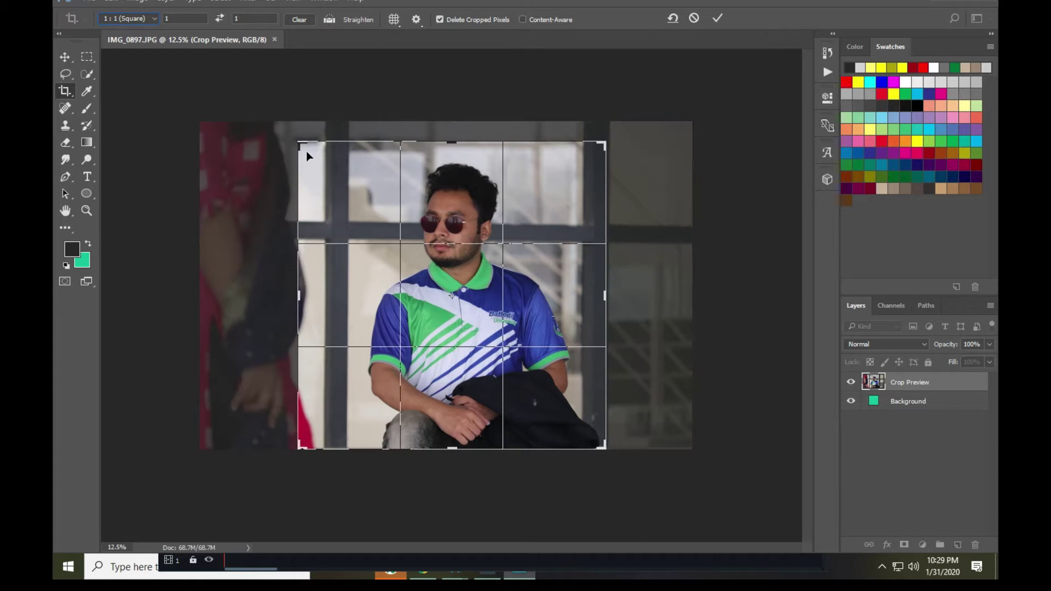
drag(300, 144, 304, 147)
drag(463, 267, 468, 268)
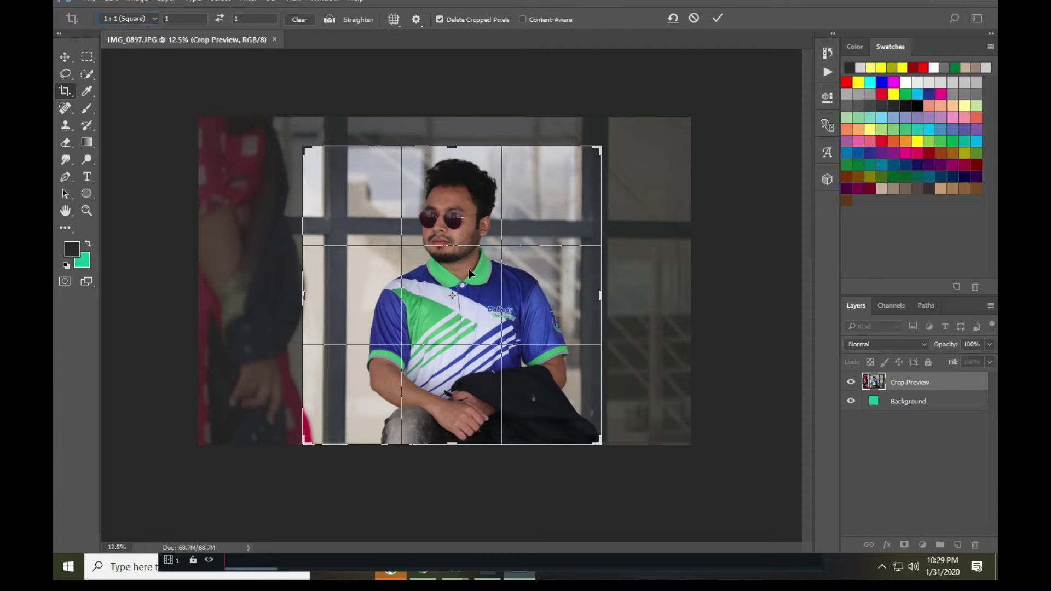
key(Return)
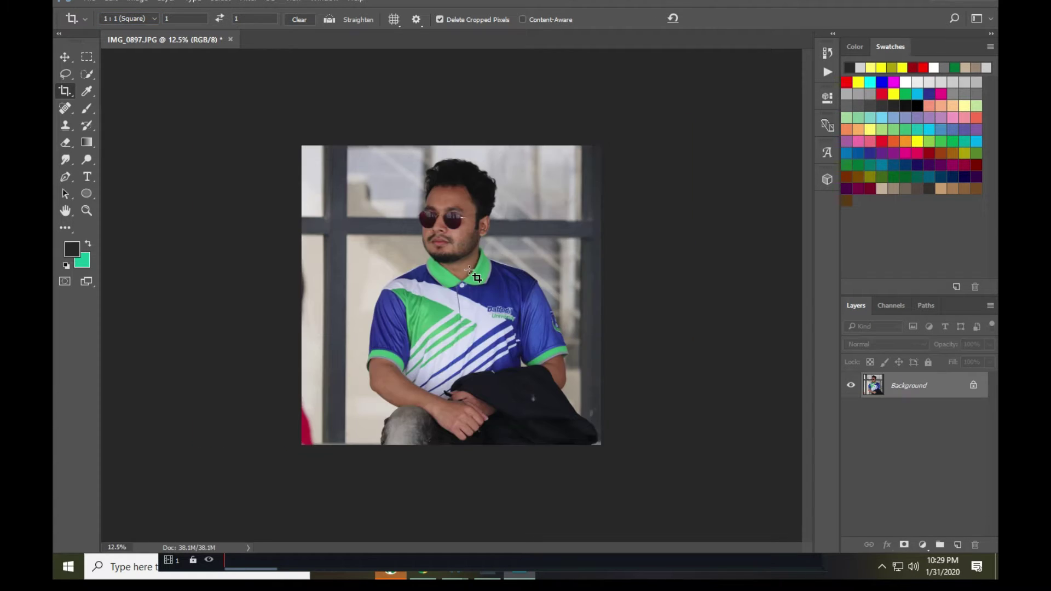
key(ctrl+0)
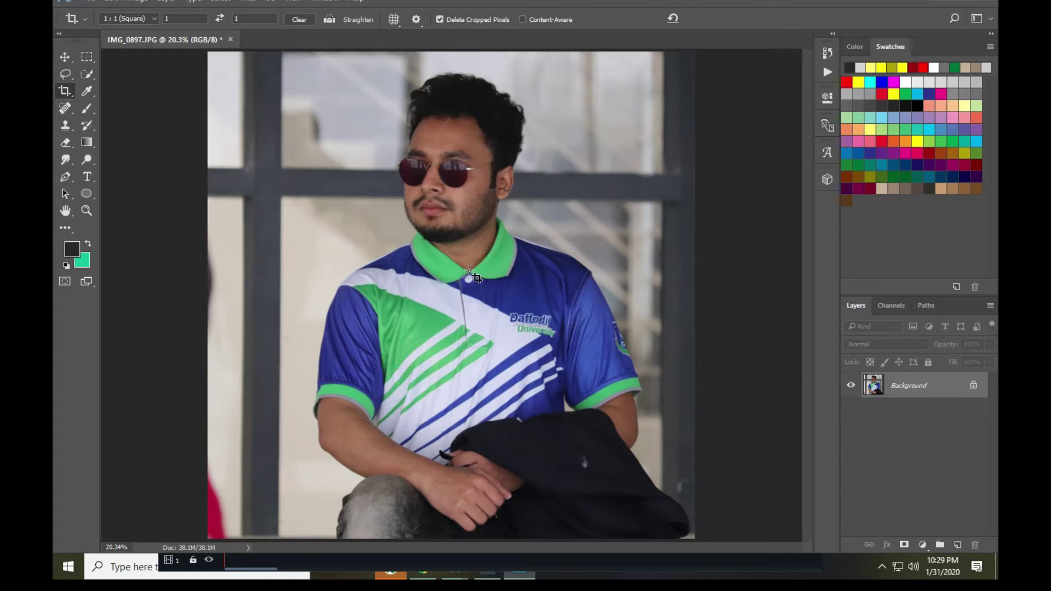
Open the Liquify filter for the cropped photo
click(229, 1)
click(230, 1)
click(249, 2)
click(280, 146)
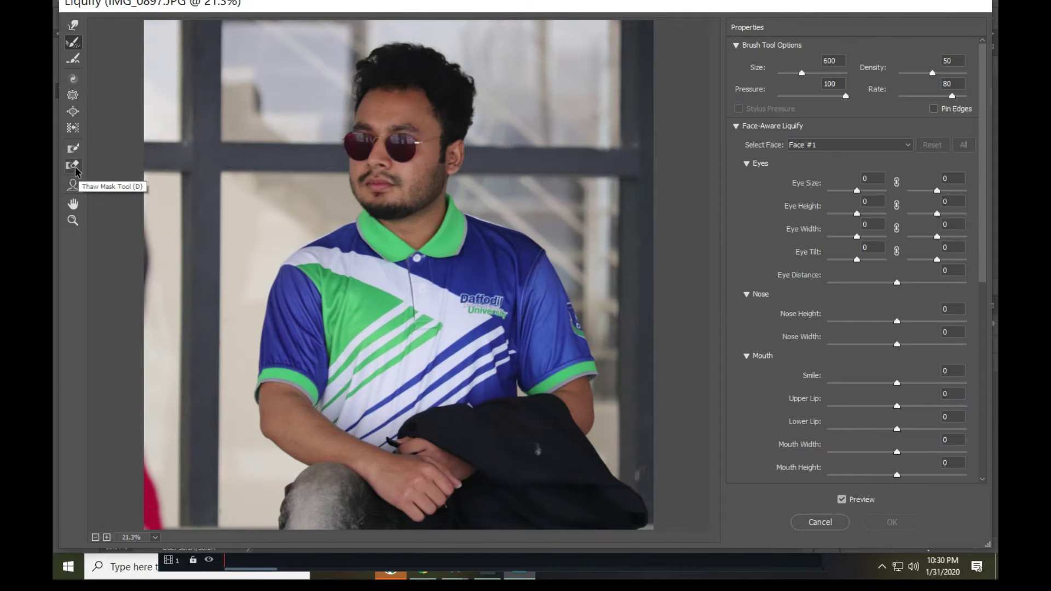
click(73, 185)
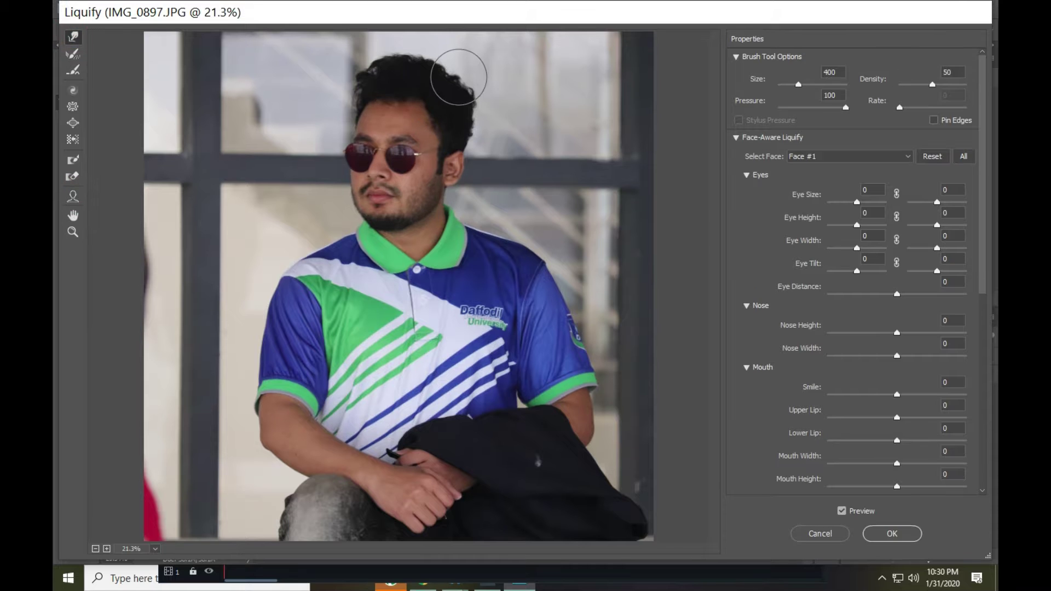
Try reshaping the top and front of the man's hair with the Forward Warp tool at brush size 400
drag(455, 85, 463, 76)
key(ctrl+plus)
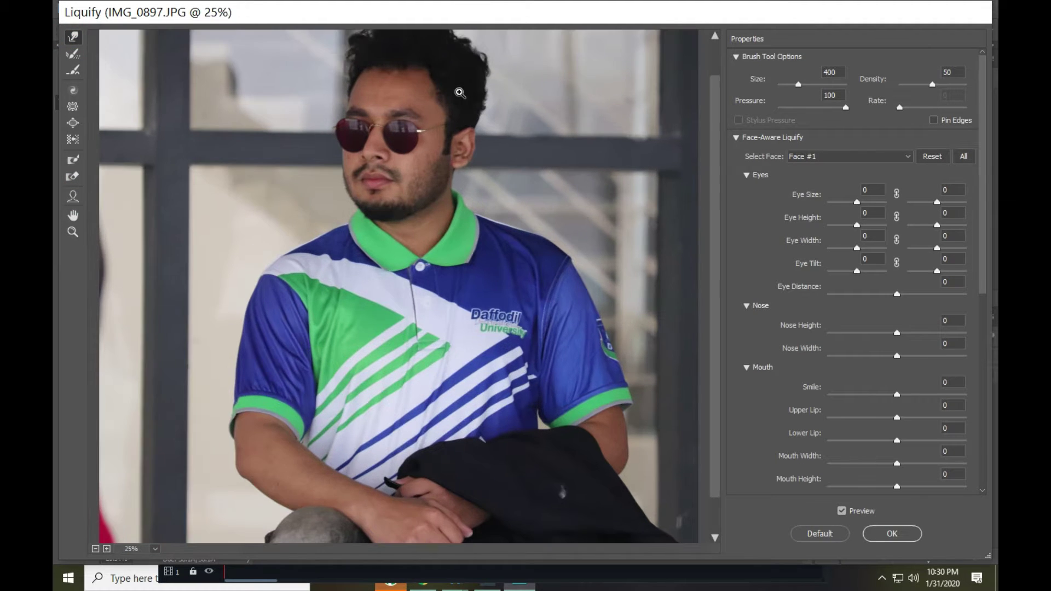
key(ctrl+plus)
scroll(470, 137, up, 3)
mouse_move(469, 166)
mouse_down()
mouse_move(423, 130)
mouse_move(425, 145)
mouse_up()
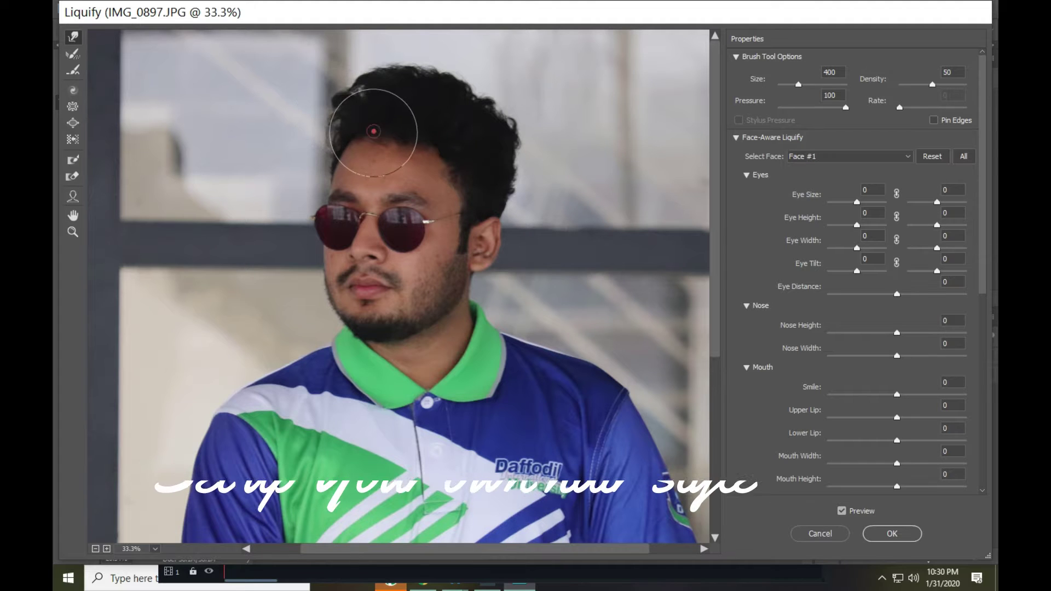
mouse_move(366, 96)
mouse_down()
mouse_move(458, 130)
mouse_move(396, 74)
mouse_move(357, 71)
mouse_move(351, 139)
mouse_up()
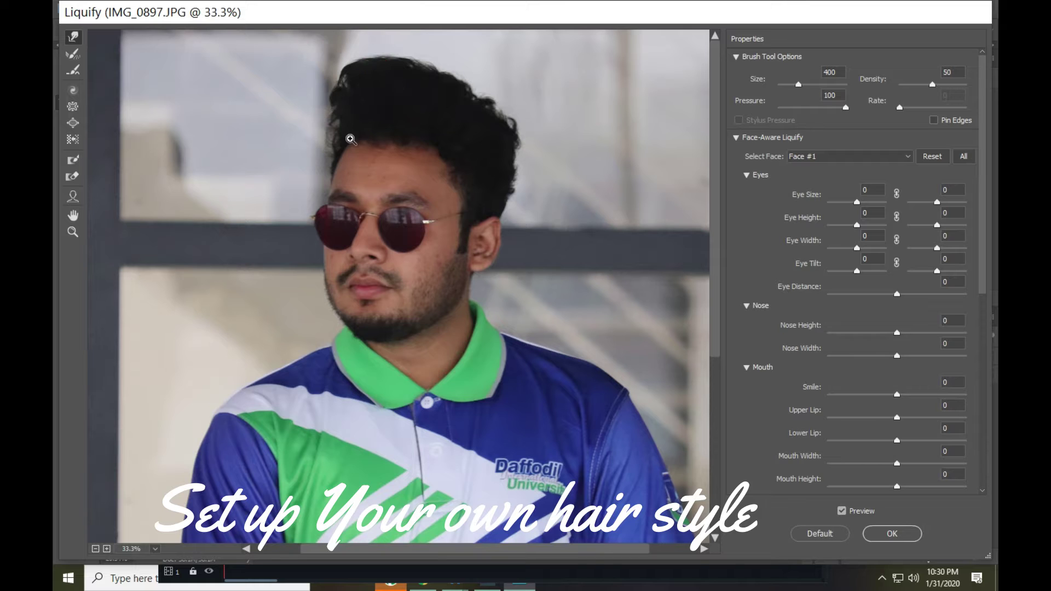
Undo the hair warp strokes and enlarge the Forward Warp brush to size 700
key(ctrl+z)
key(bracketright)
key(bracketright)
key(bracketright)
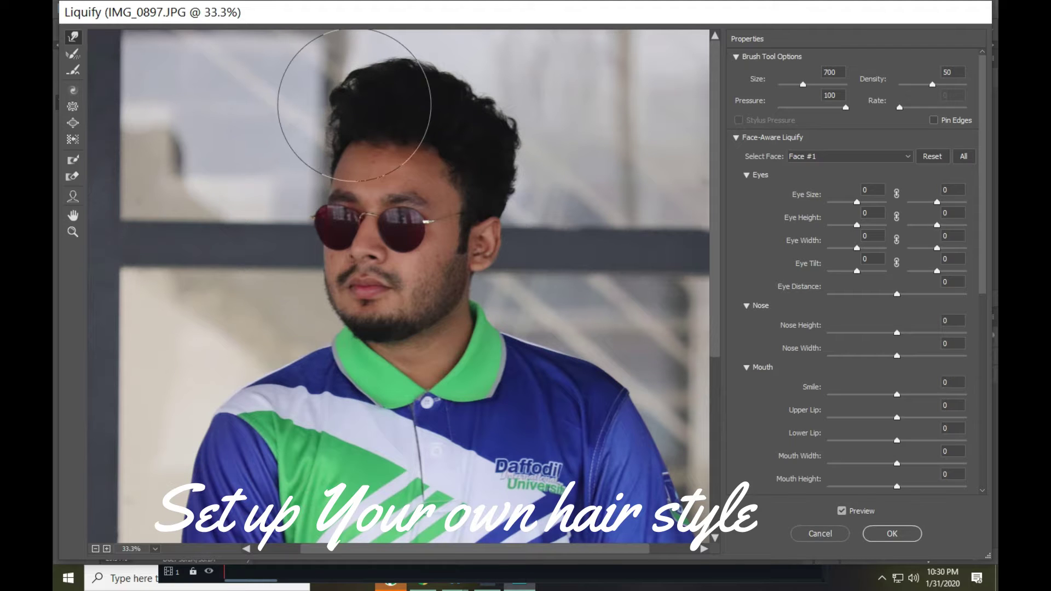
key(ctrl+alt+z)
key(ctrl+alt+z)
key(ctrl+alt+z)
key(ctrl+alt+z)
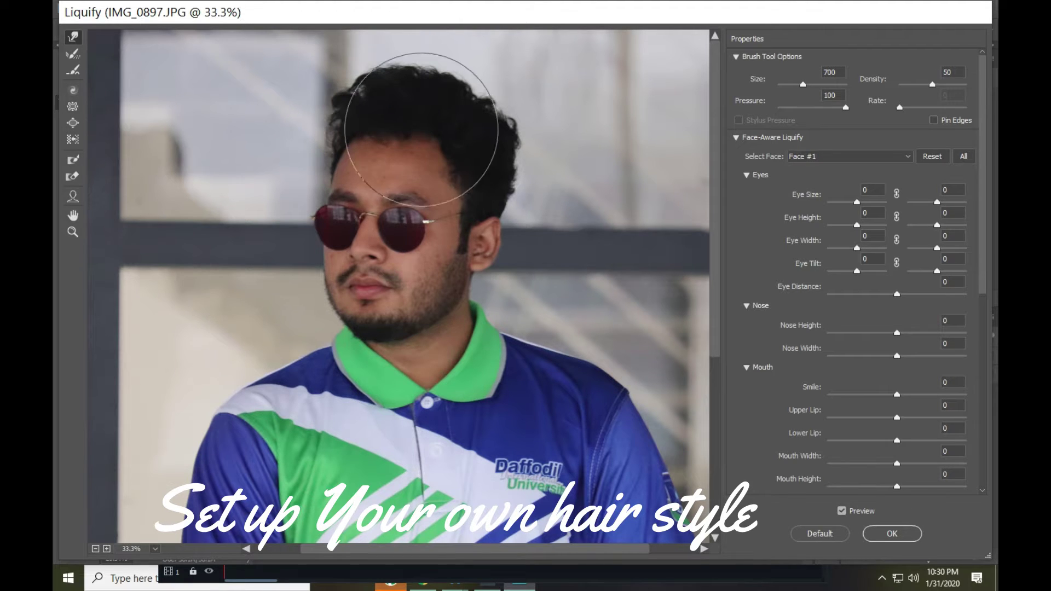
Push the man's hair upward and outward above the forehead with the size 700 Forward Warp brush for a fuller hairstyle
drag(439, 137, 433, 145)
drag(360, 124, 357, 132)
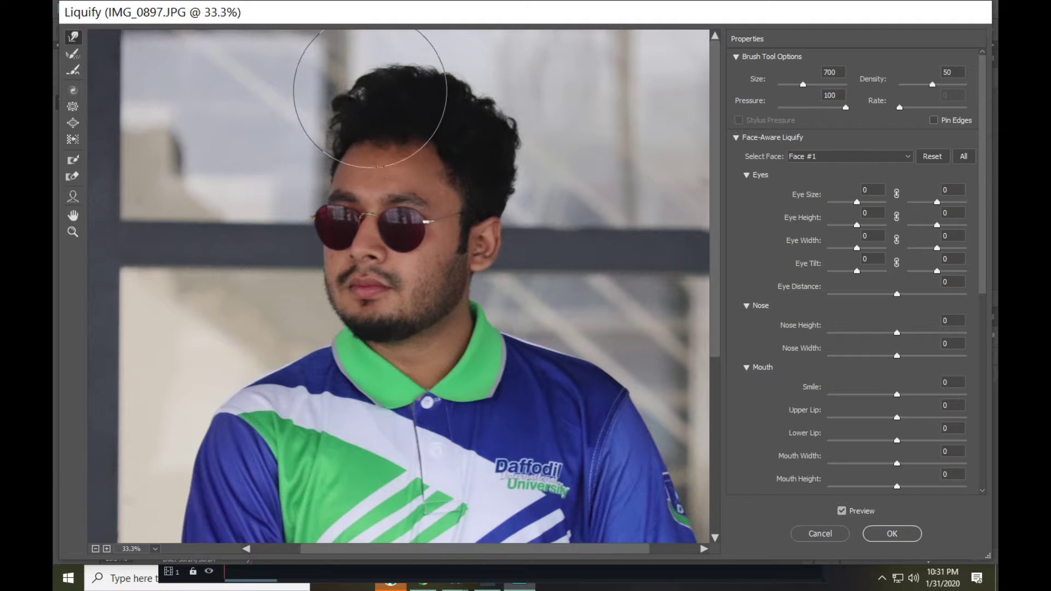
drag(366, 77, 355, 67)
drag(456, 81, 484, 82)
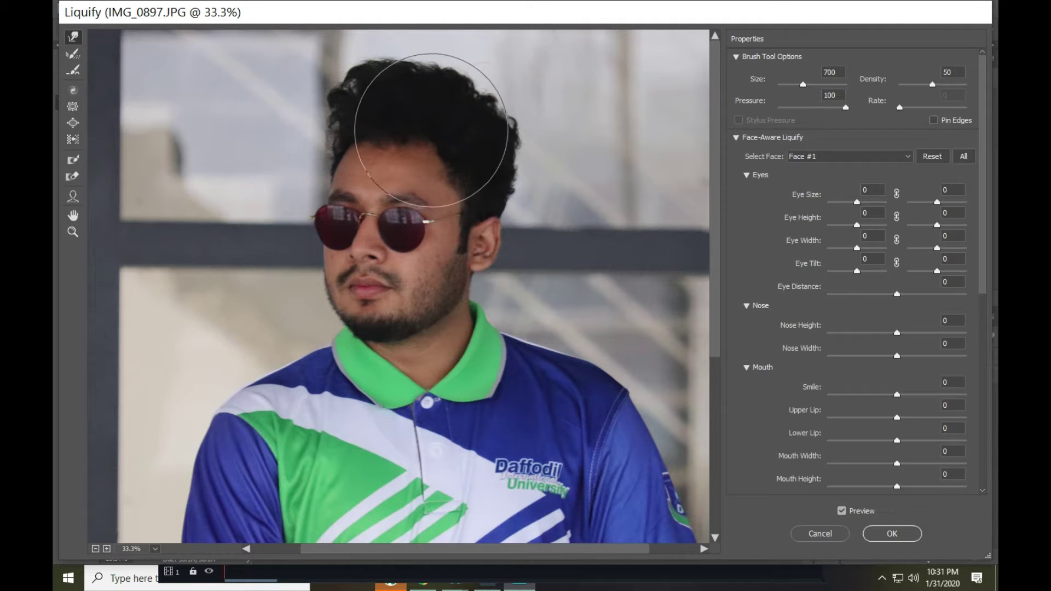
drag(434, 125, 432, 129)
drag(335, 126, 318, 121)
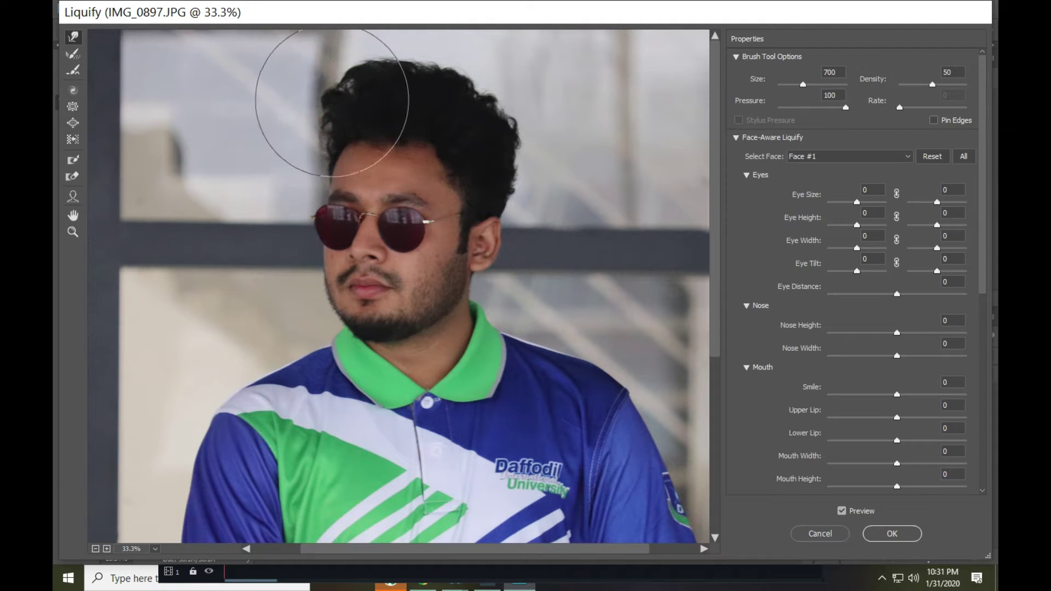
key(ctrl+z)
drag(342, 83, 317, 108)
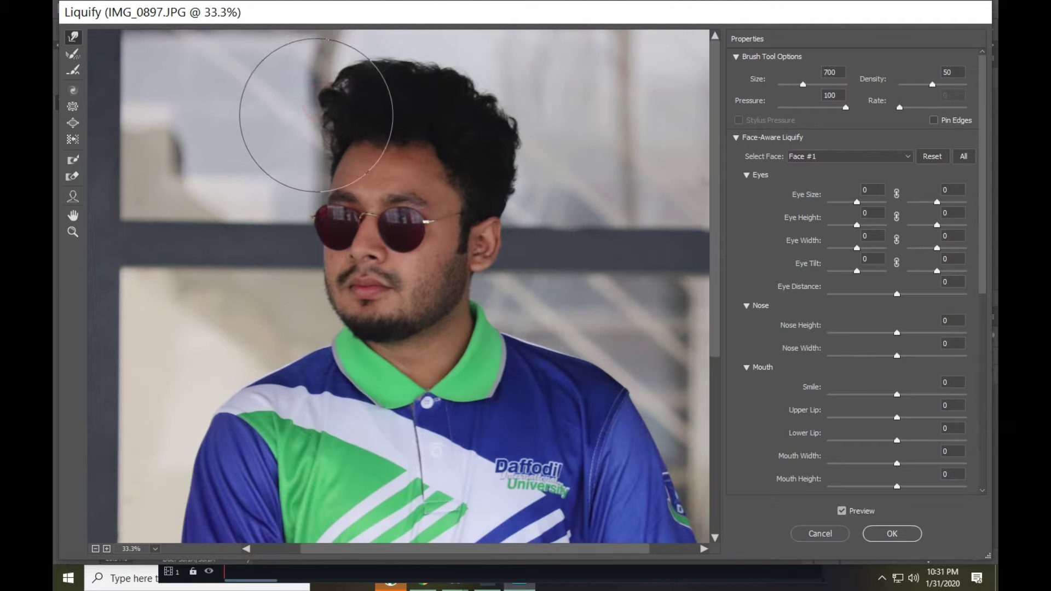
Compare the reshaped hair with the original by toggling the preview, and apply the Liquify edit
click(73, 70)
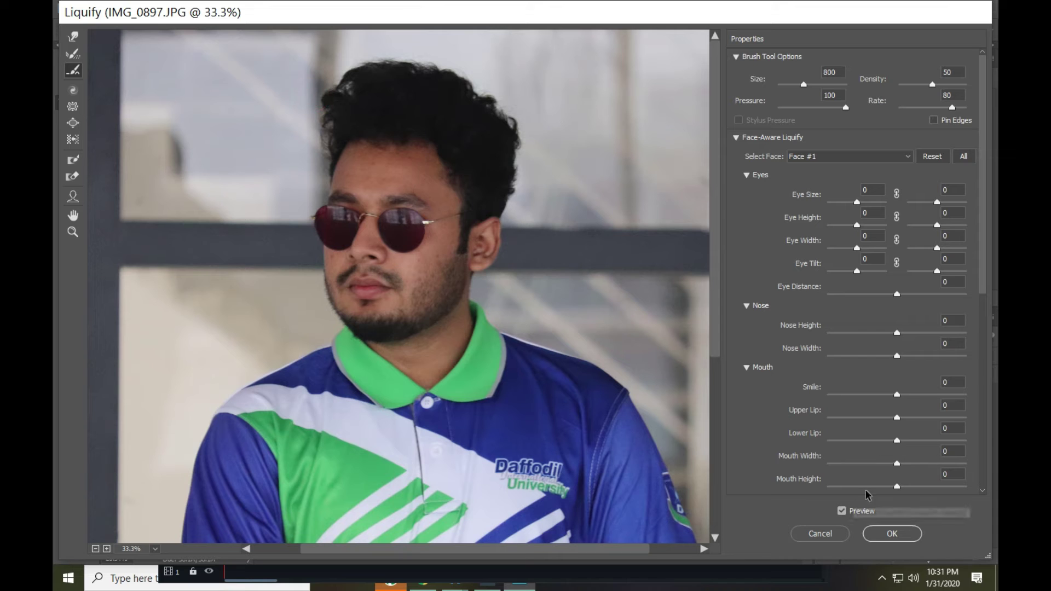
click(842, 511)
click(842, 510)
click(842, 510)
click(842, 510)
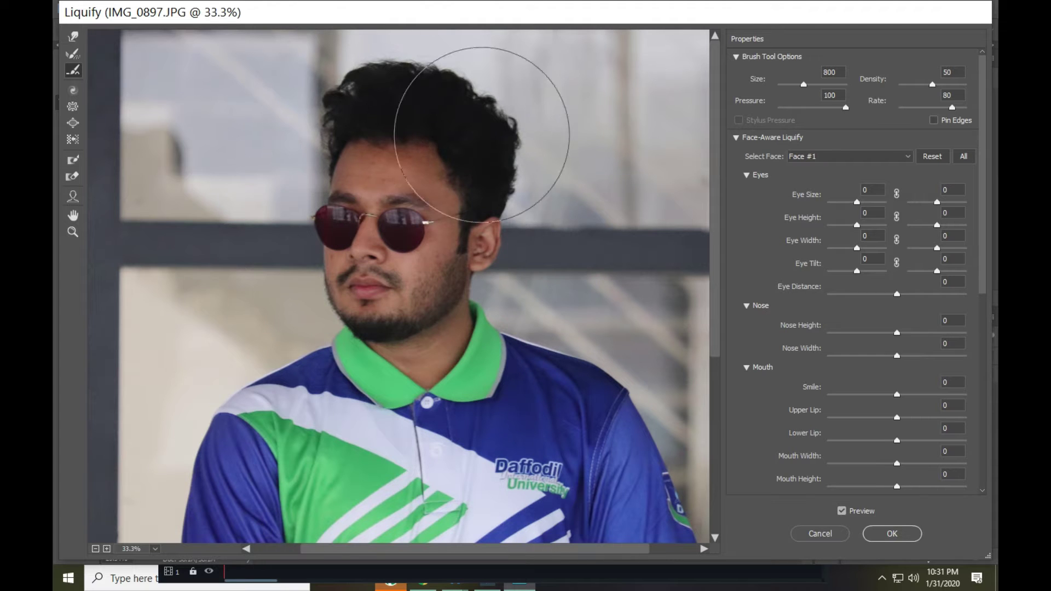
drag(421, 549, 472, 549)
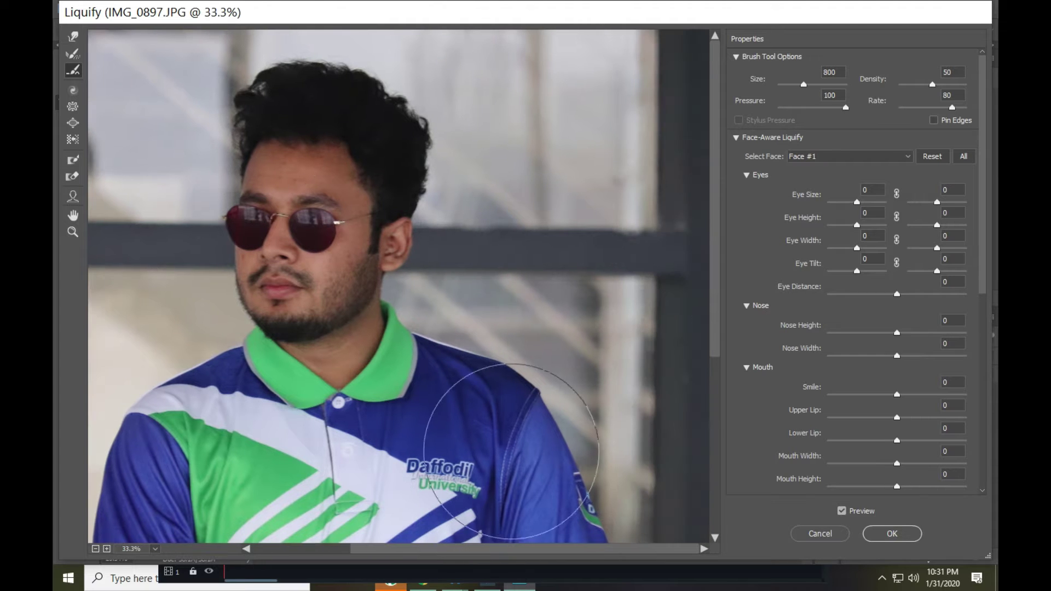
click(842, 510)
click(843, 511)
click(843, 511)
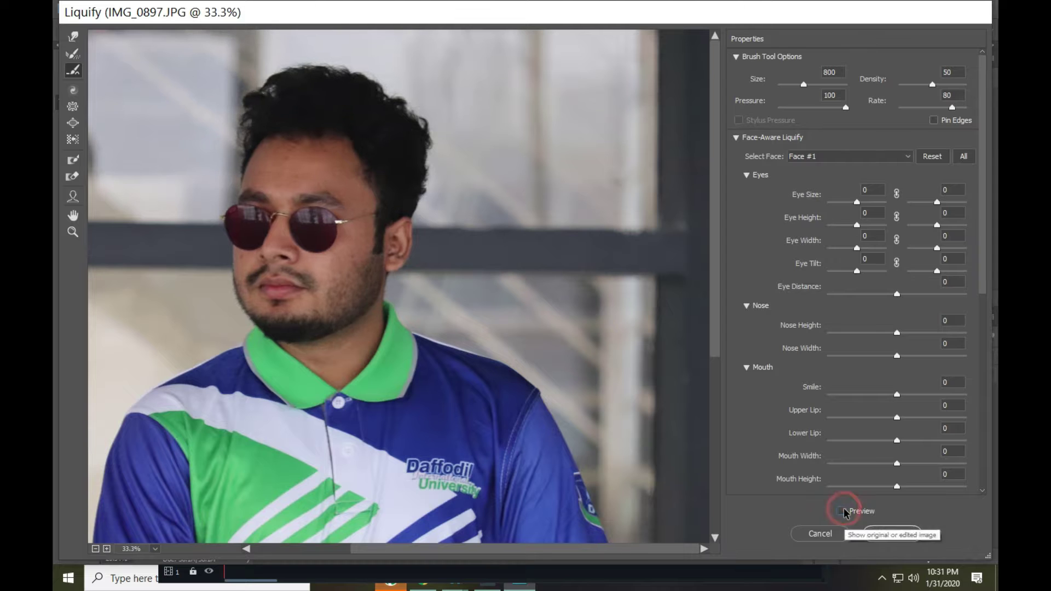
click(842, 511)
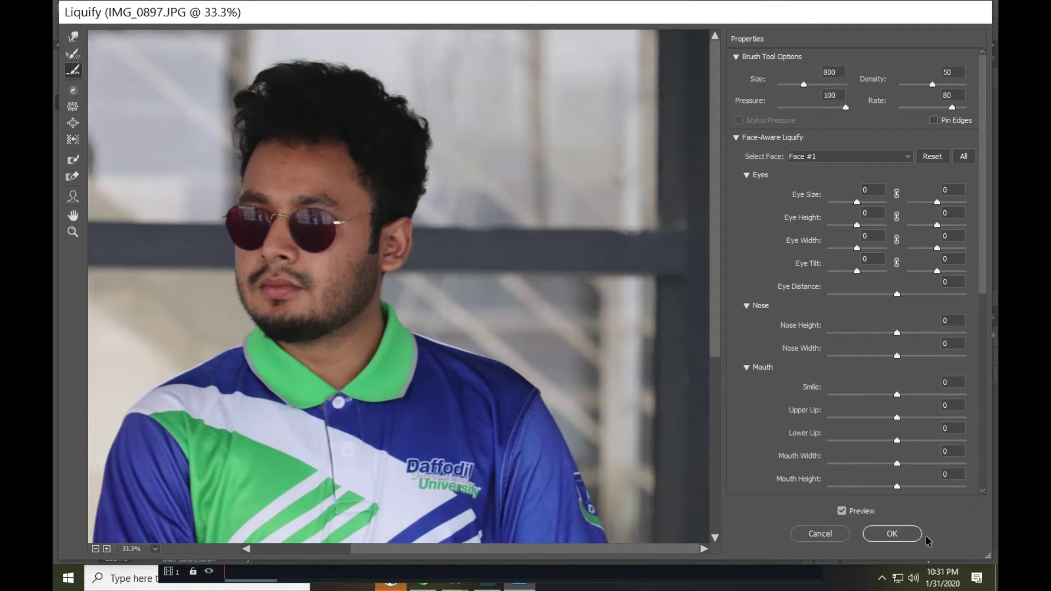
click(891, 534)
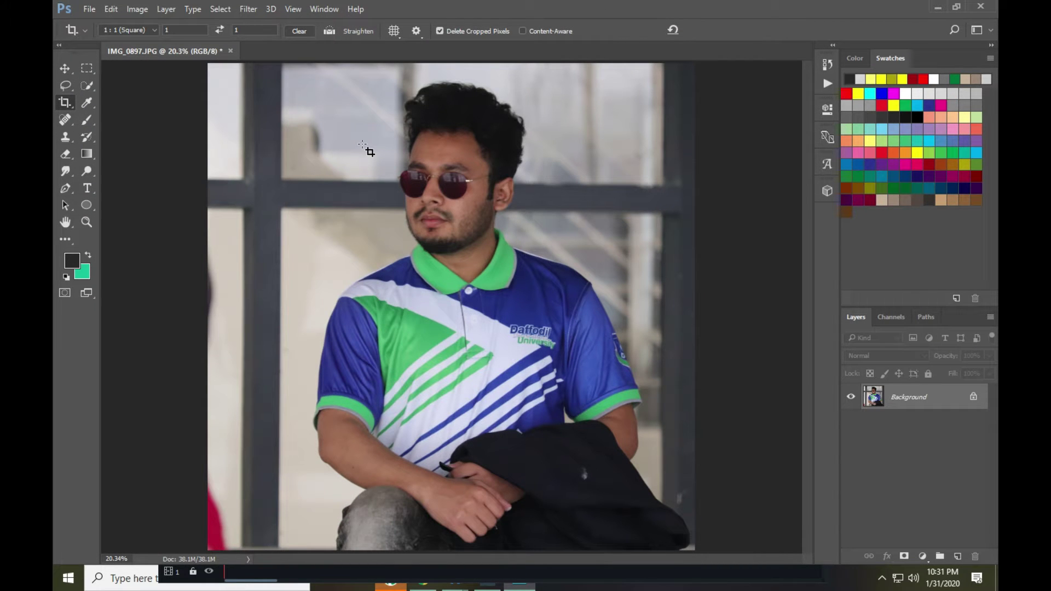
Open the Camera Raw Filter and set Shadows to -10, Clarity to +16 and Vibrance to +59
click(248, 9)
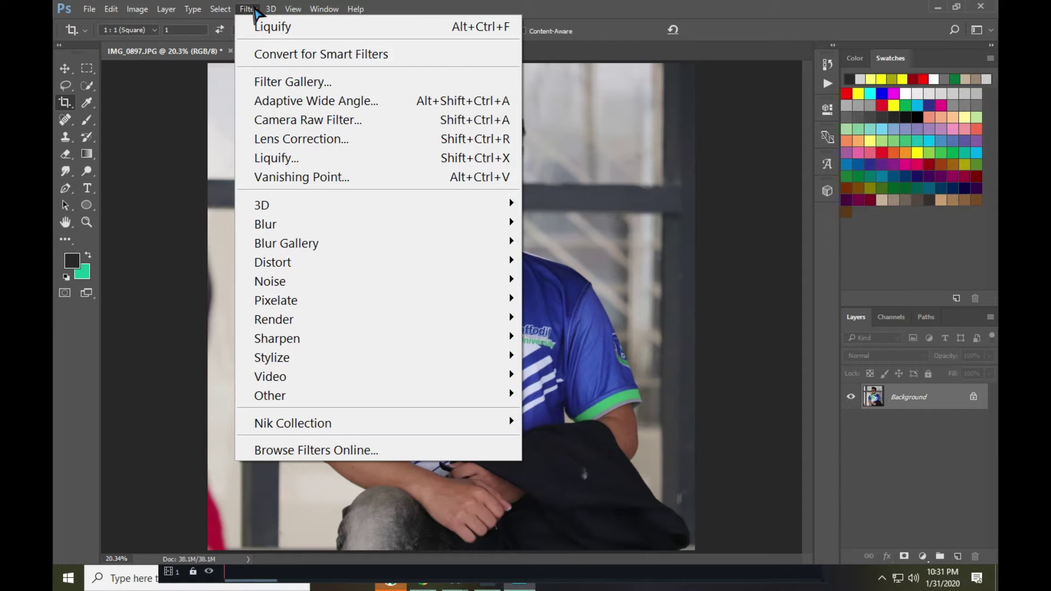
click(279, 119)
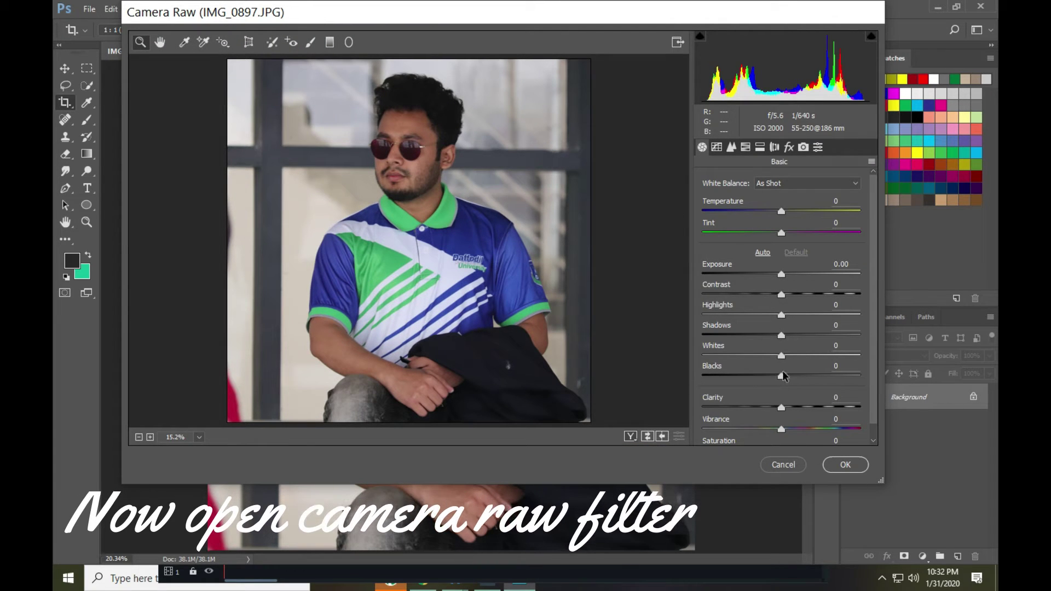
mouse_move(781, 335)
mouse_down()
mouse_move(763, 336)
mouse_move(773, 336)
mouse_up()
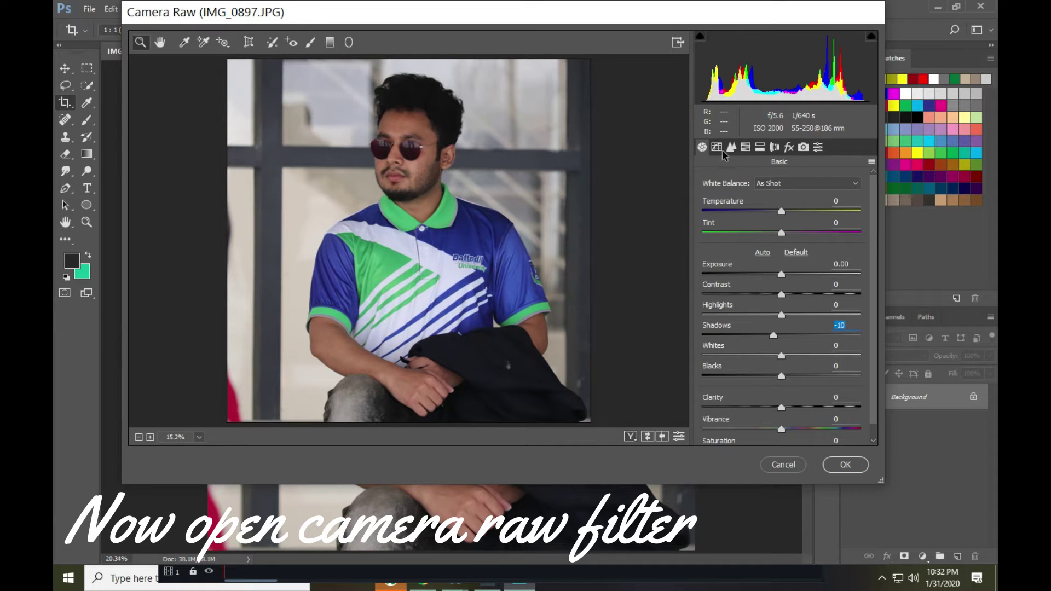
scroll(772, 394, down, 1)
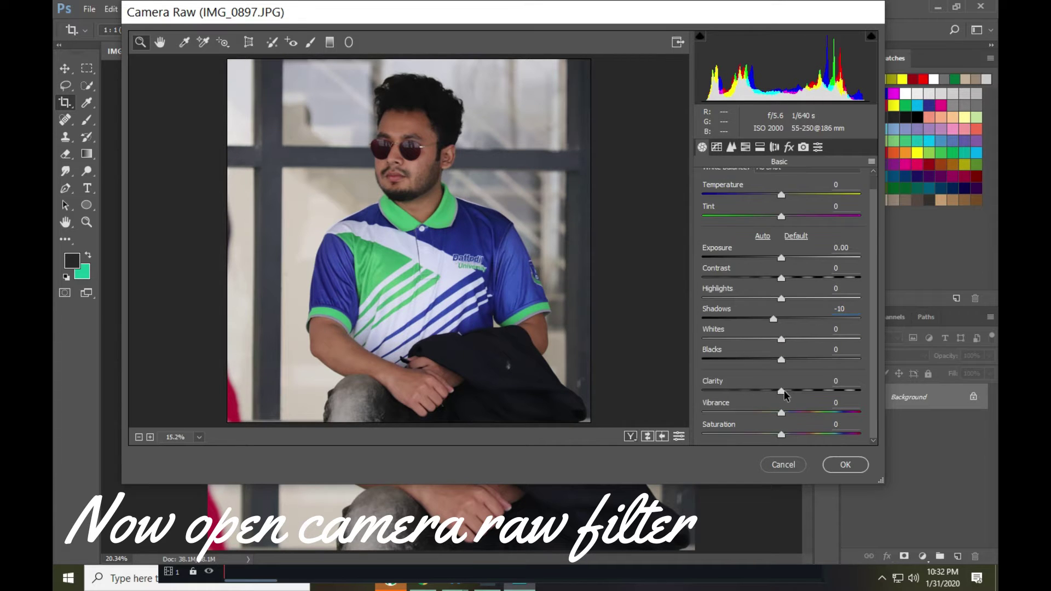
drag(785, 392, 834, 418)
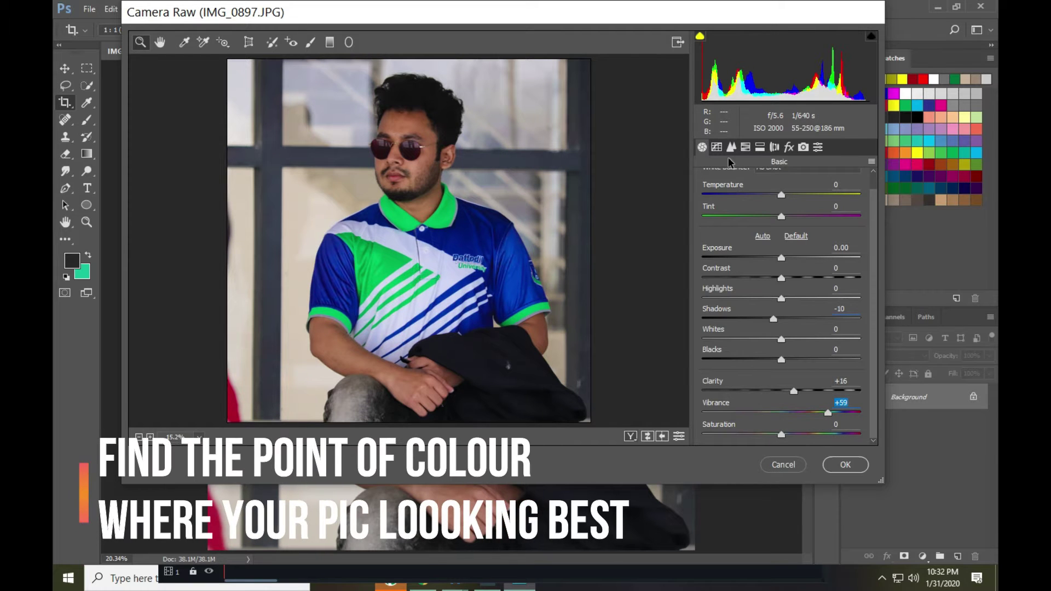
Adjust the HSL hues, setting Greens to +66, Purples to -5 and Reds to -56, with Yellows and Aquas at 0
click(717, 148)
click(746, 148)
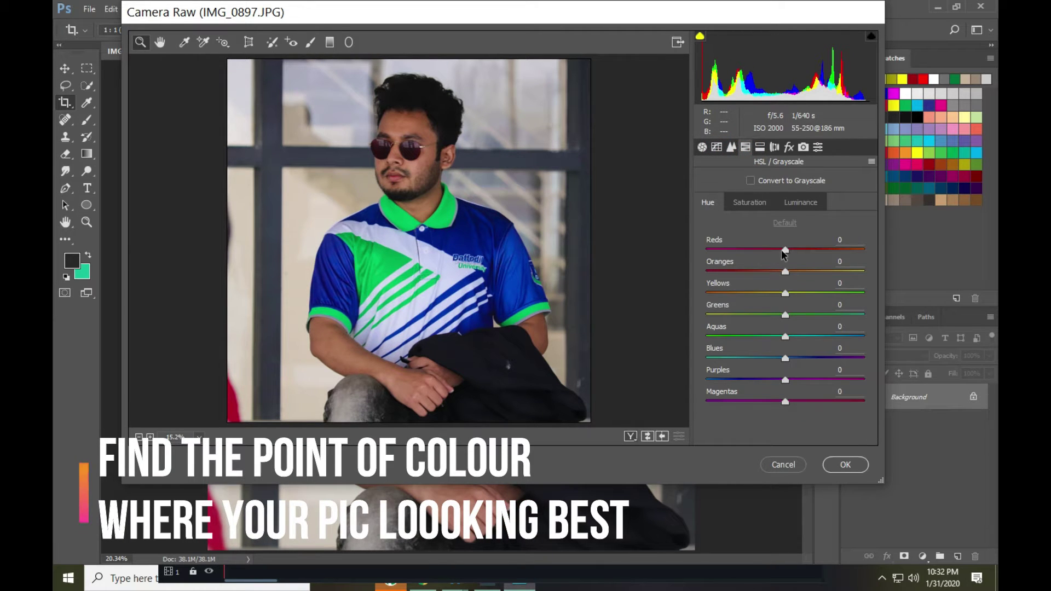
drag(786, 293, 722, 321)
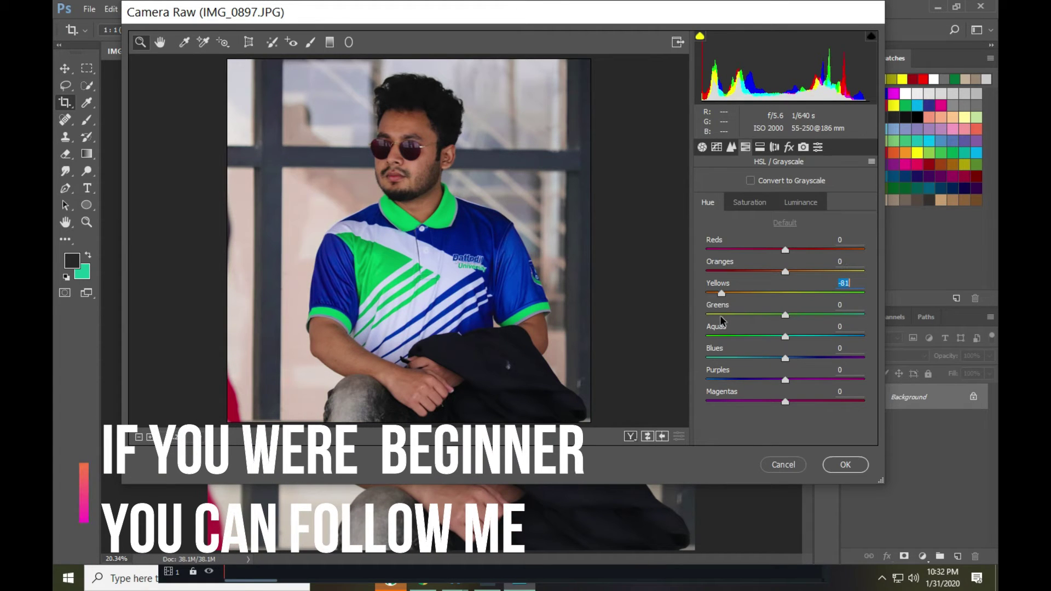
double_click(722, 294)
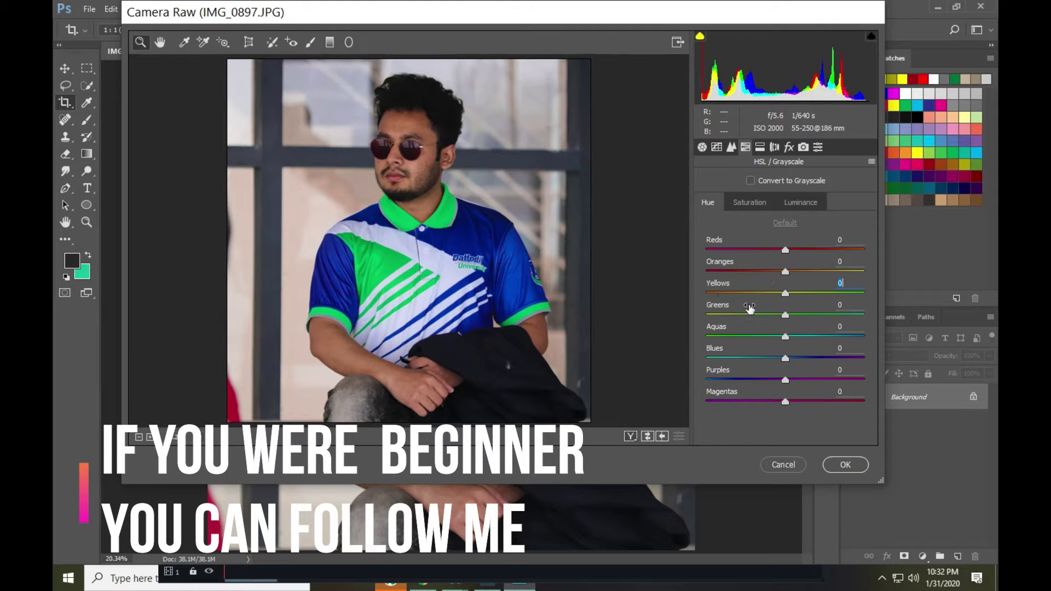
drag(789, 320, 841, 338)
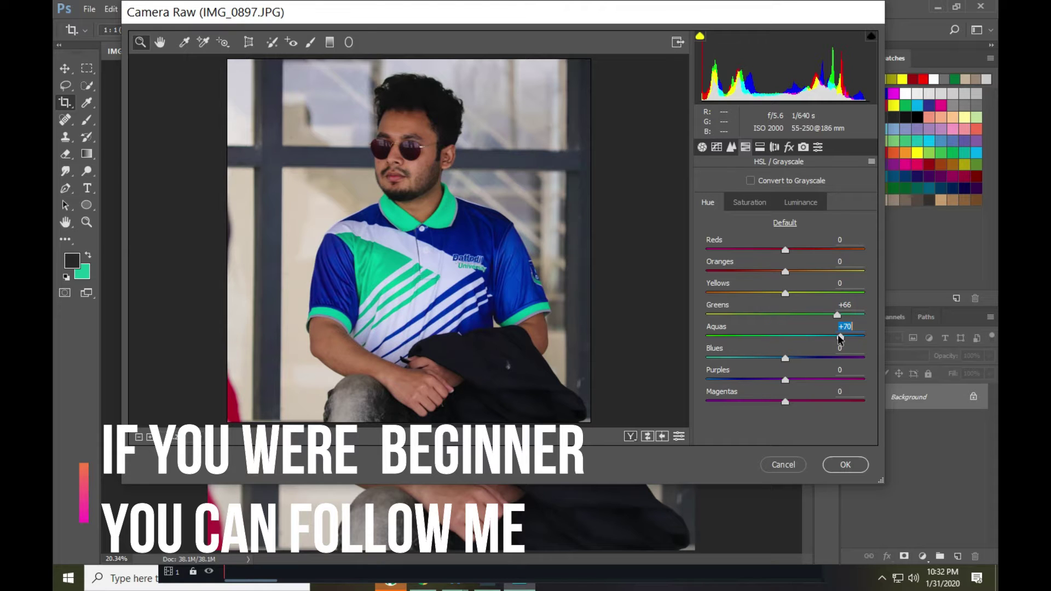
drag(785, 359, 789, 389)
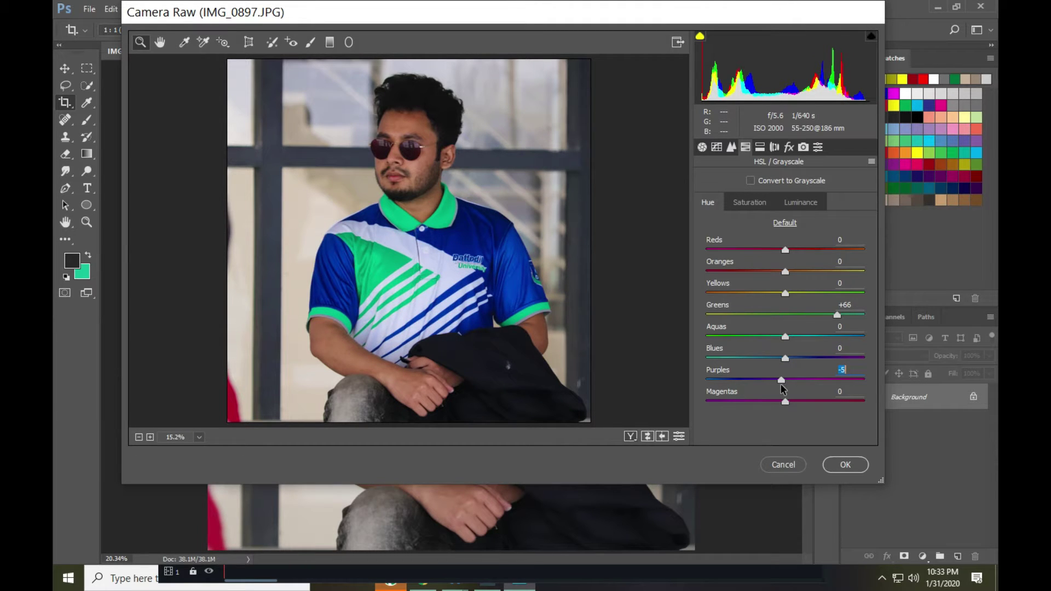
drag(786, 255, 745, 266)
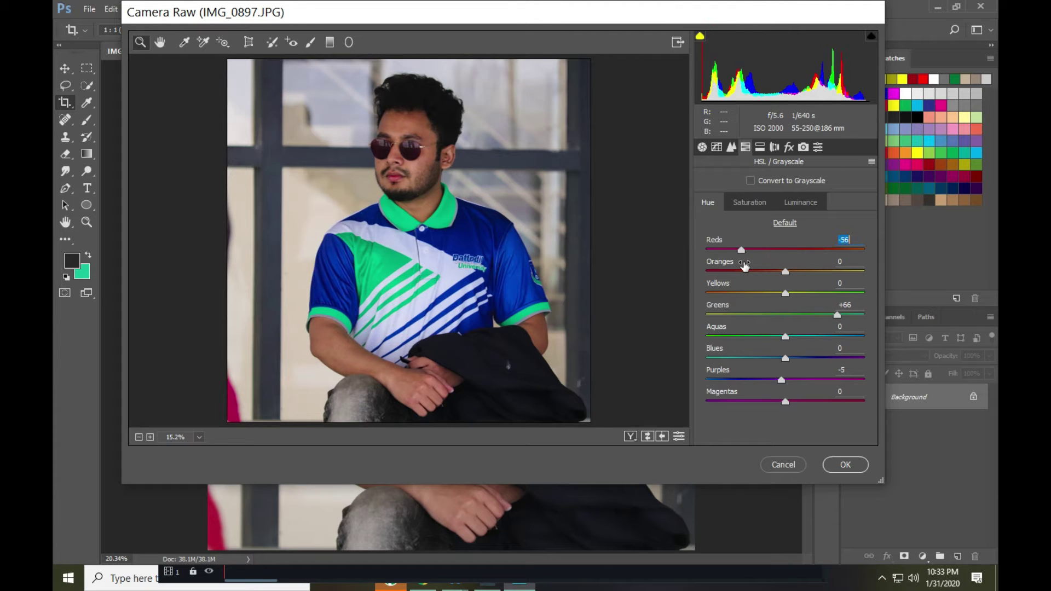
Adjust the HSL saturation, setting Greens to +78 and Aquas to +21
click(743, 204)
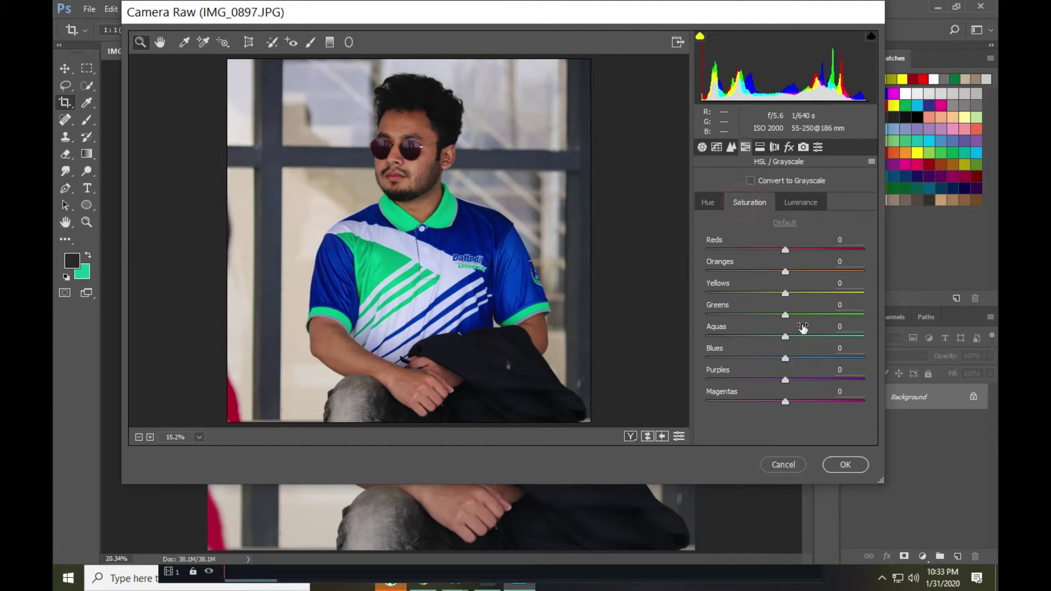
drag(786, 318, 848, 330)
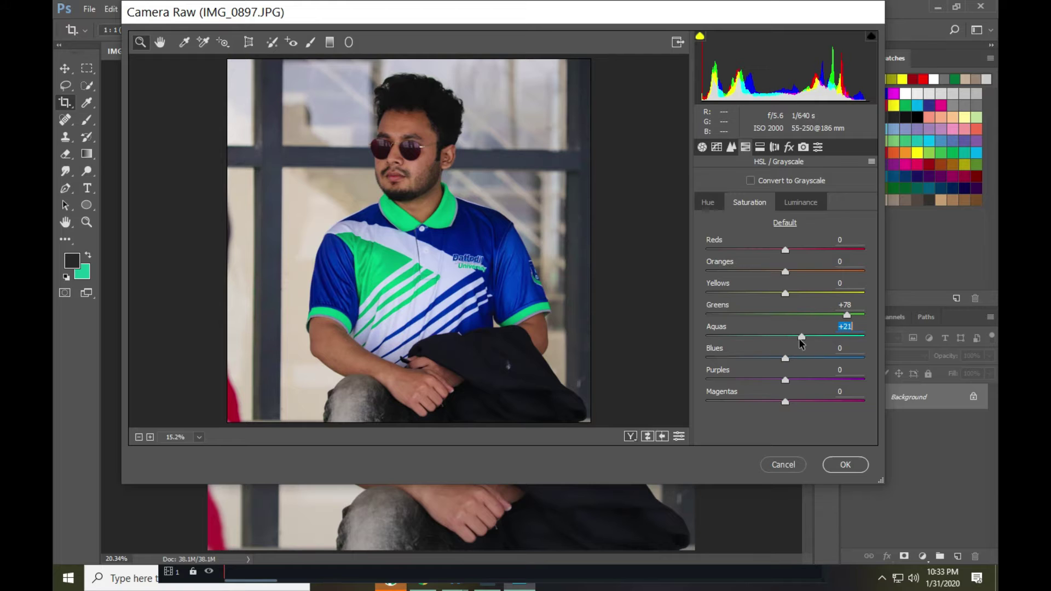
drag(785, 249, 816, 283)
Adjust the HSL luminance, setting Oranges to +49, Aquas to -5, Blues to -5 and Purples to -12
click(801, 202)
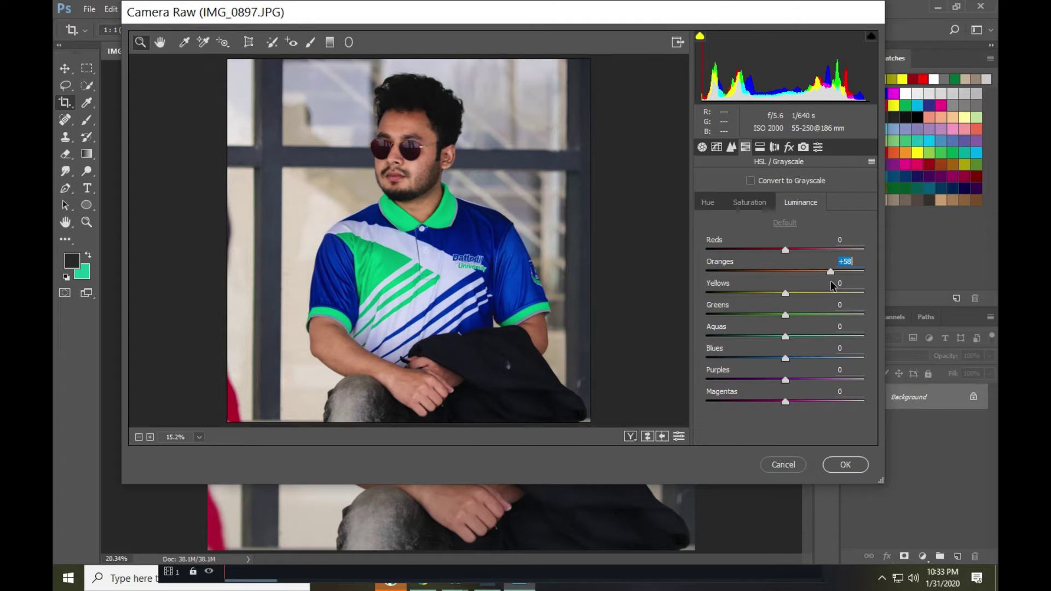
drag(839, 285, 831, 286)
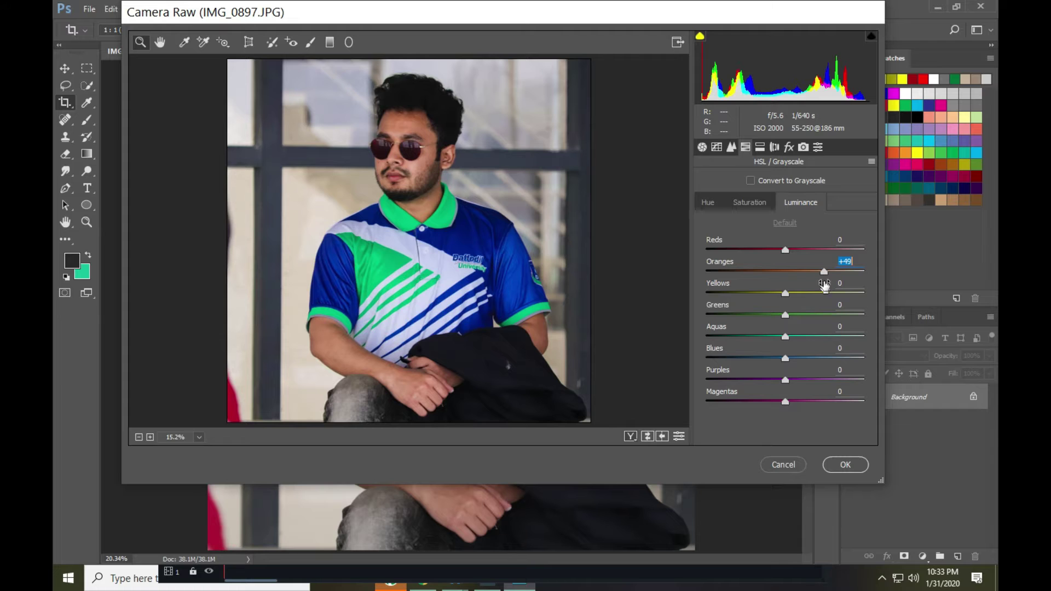
drag(786, 294, 772, 385)
double_click(727, 318)
double_click(754, 339)
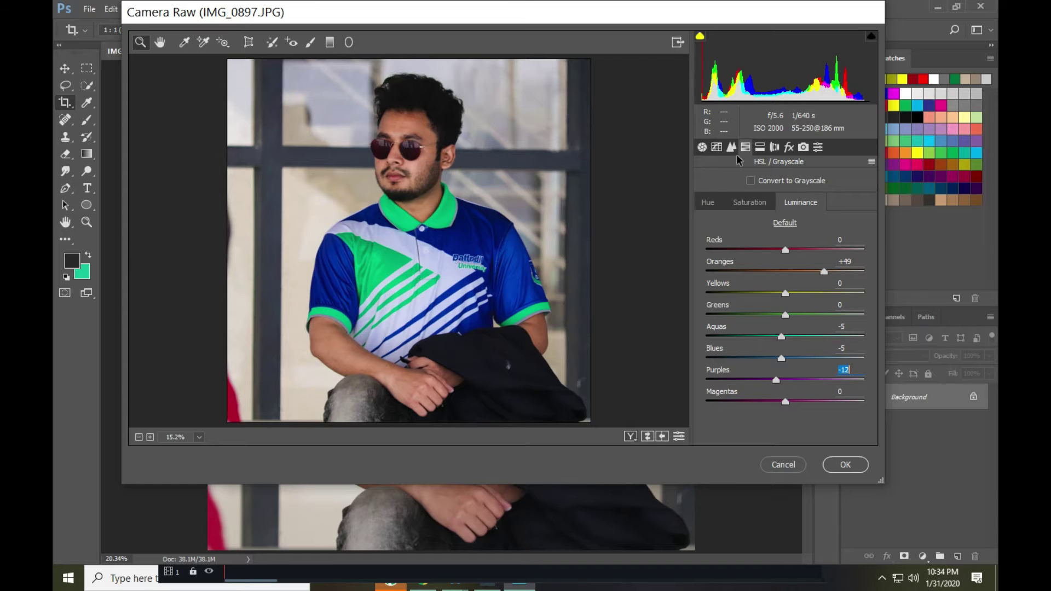
Try a Grain Amount of 10 in the Camera Raw effects settings
click(761, 148)
click(791, 151)
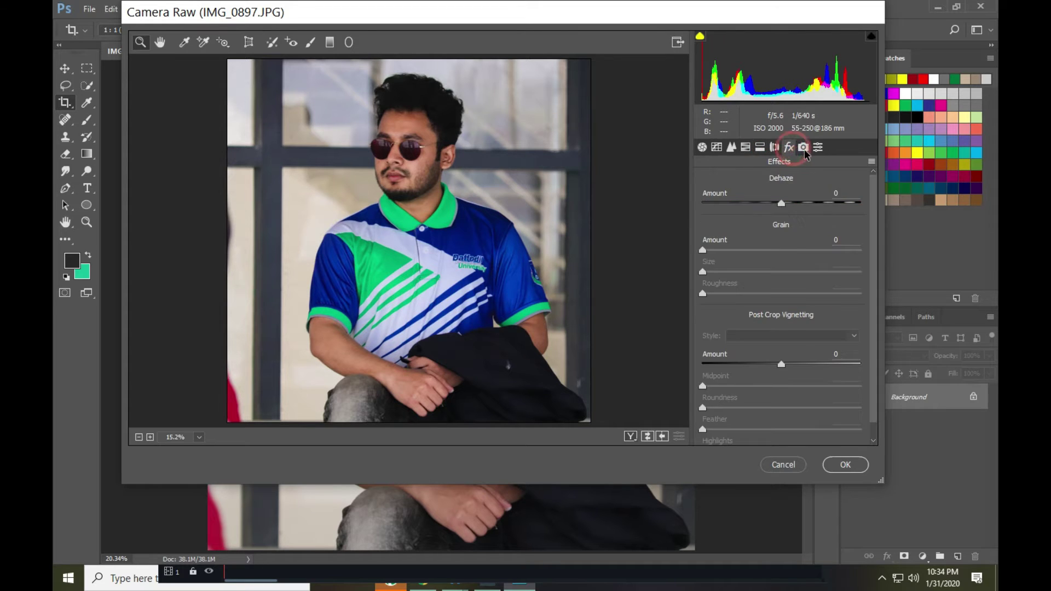
click(803, 148)
click(789, 149)
drag(703, 250, 719, 250)
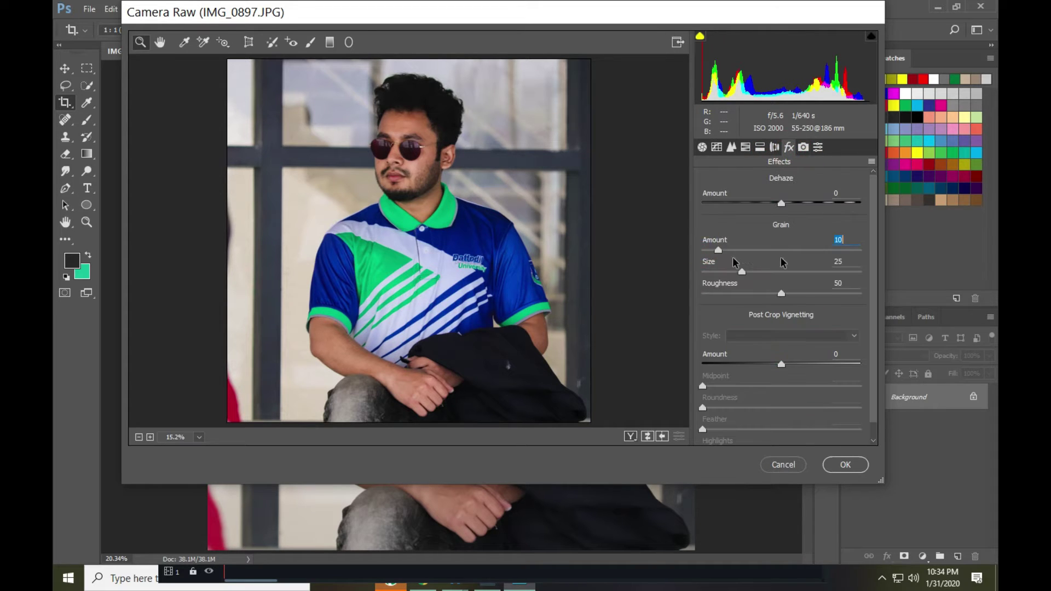
double_click(766, 253)
Try raising the Highlights of the parametric tone curve to +19
click(718, 149)
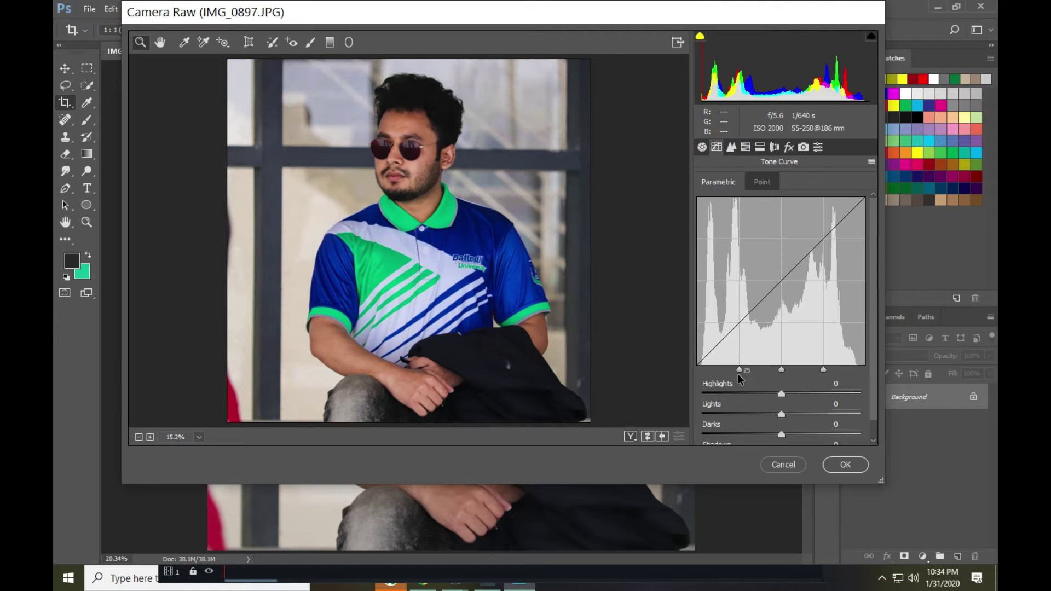
scroll(766, 415, down, 1)
drag(782, 437, 795, 375)
double_click(759, 435)
double_click(764, 415)
double_click(768, 394)
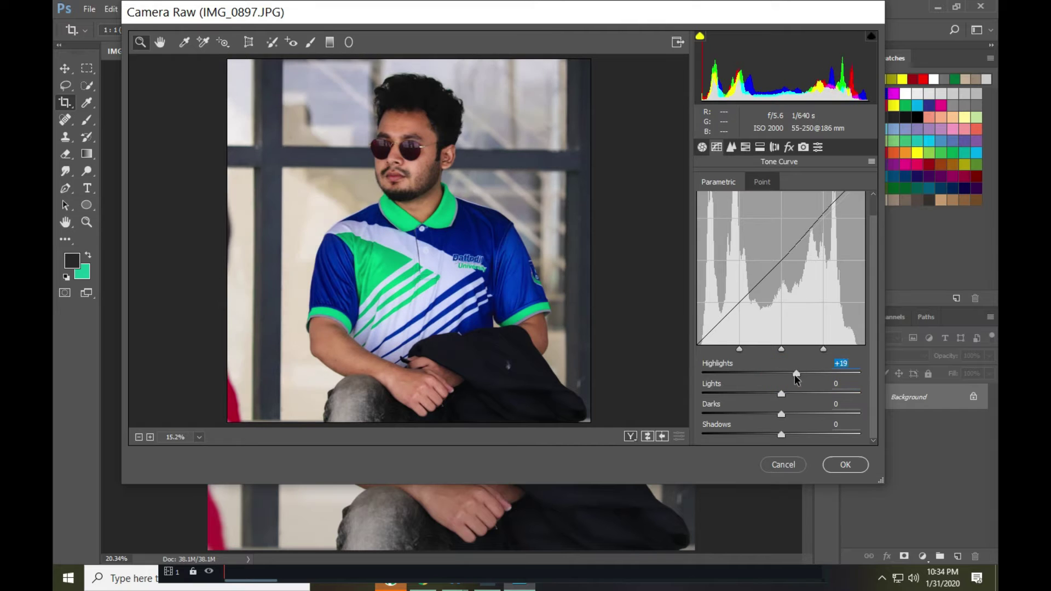
double_click(796, 374)
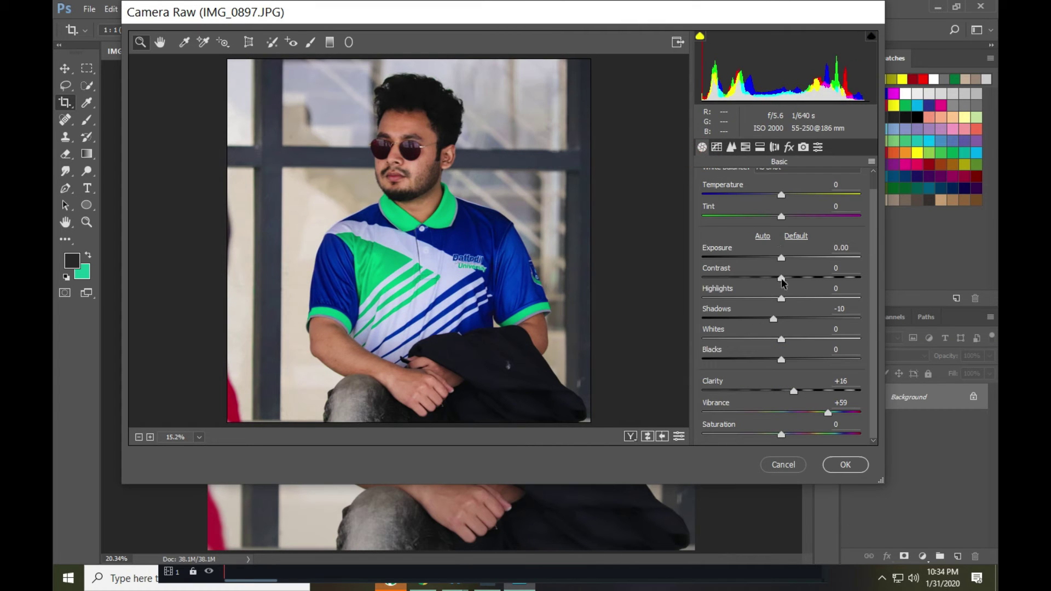
Try the basic tone adjustments one at a time with Exposure +0.50, Whites +19 and Highlights +68
drag(784, 259, 790, 264)
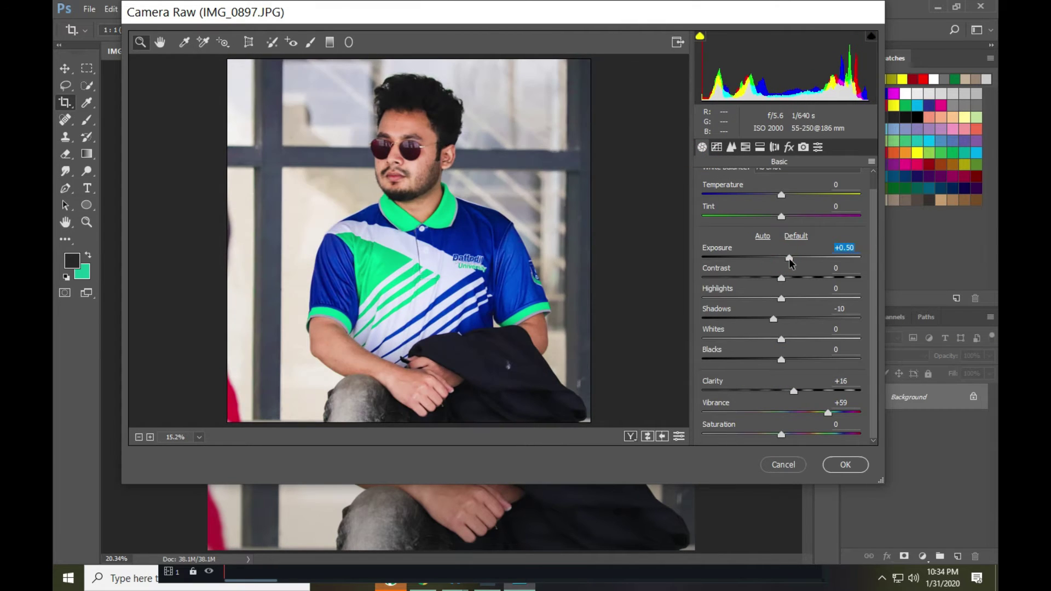
double_click(790, 262)
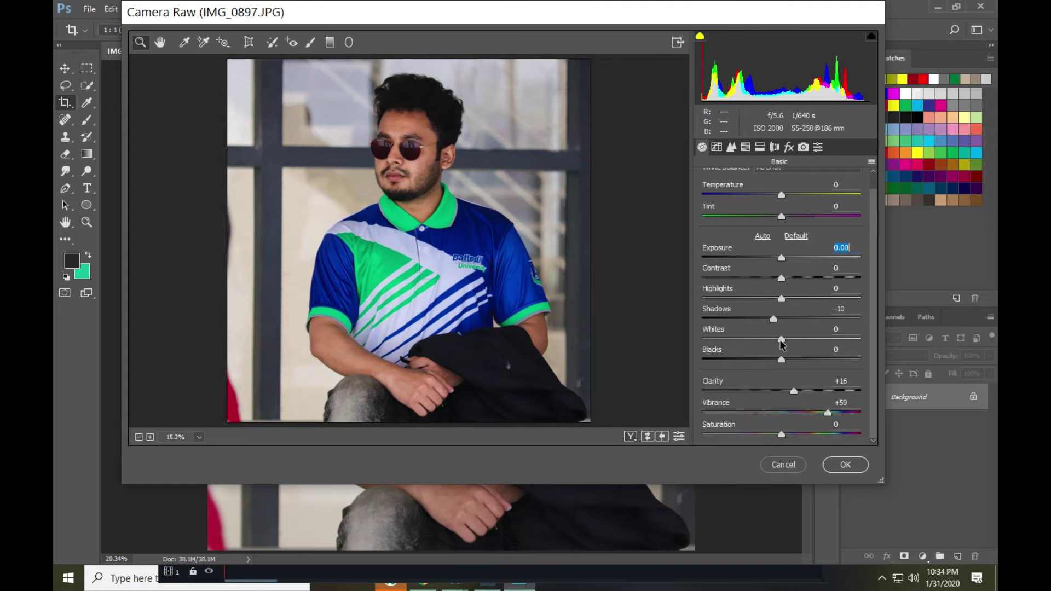
mouse_move(782, 341)
mouse_down()
mouse_move(770, 340)
mouse_move(807, 340)
mouse_move(796, 341)
mouse_up()
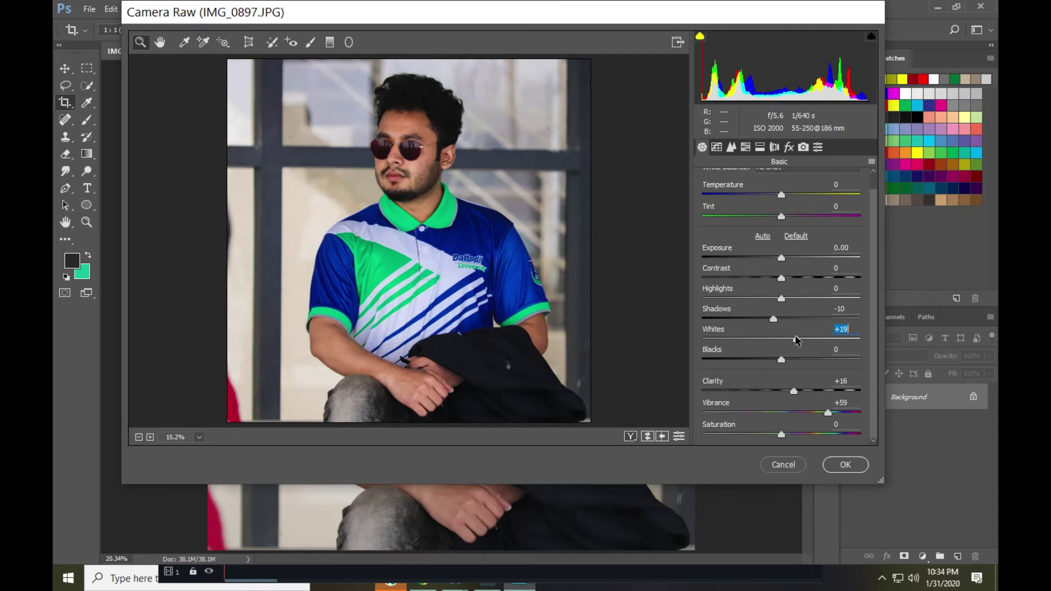
double_click(796, 341)
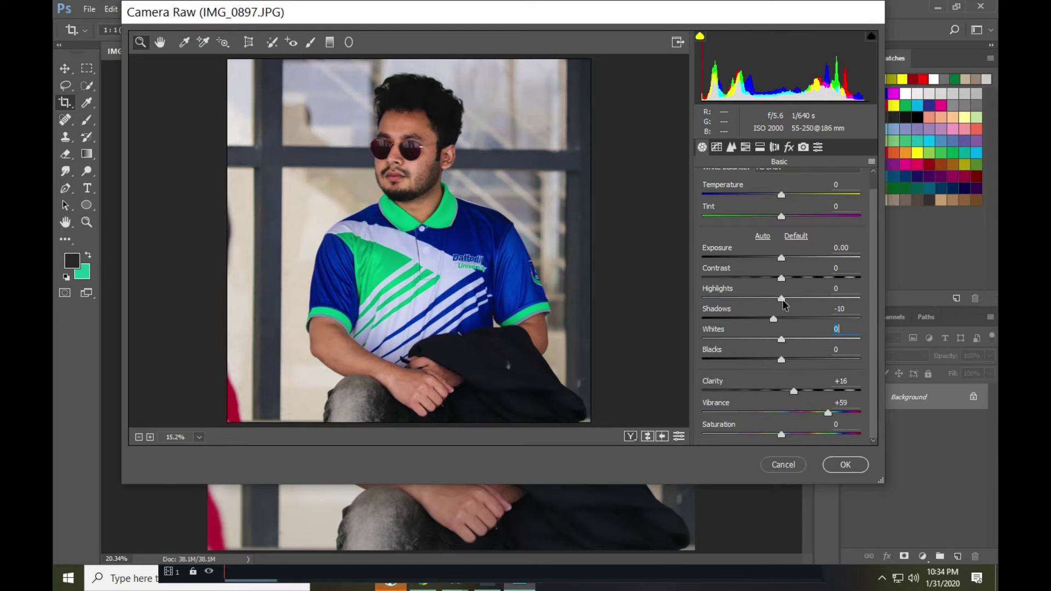
drag(783, 300, 834, 300)
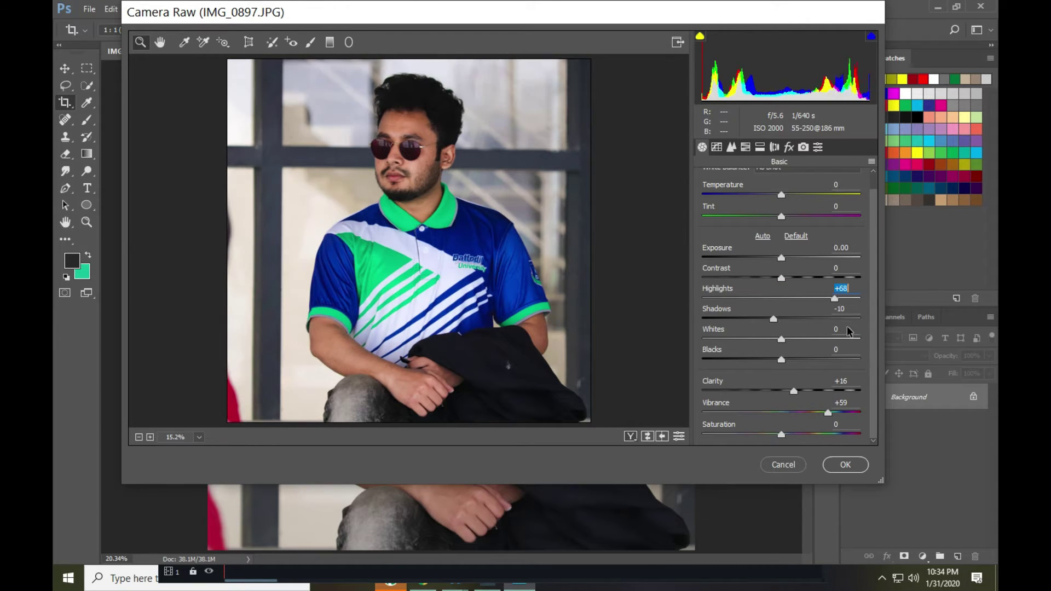
text(0)
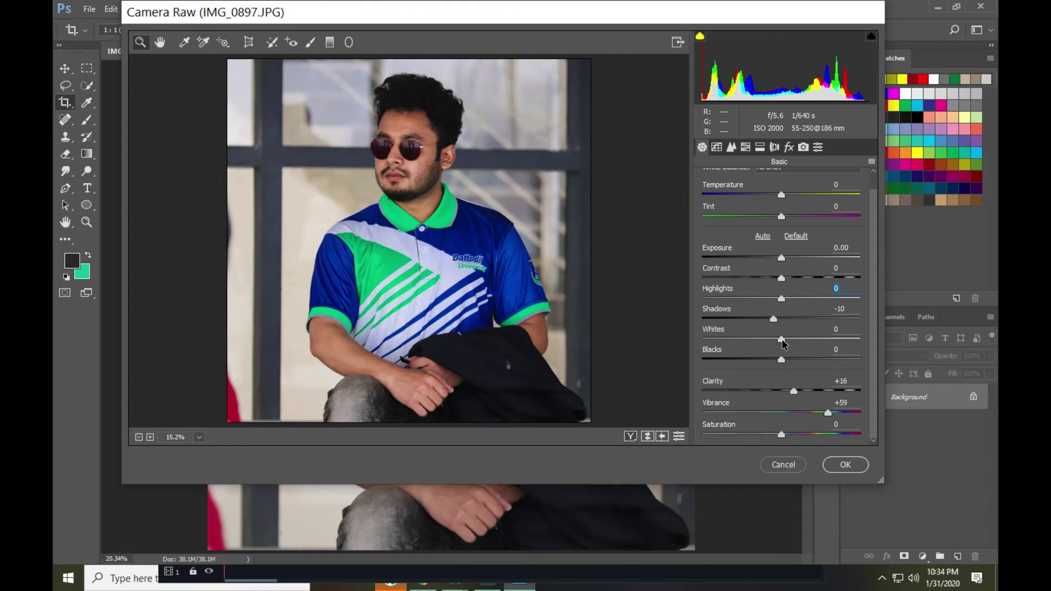
Set Whites to +9 in the basic adjustments and apply the Camera Raw Filter
drag(784, 344, 789, 343)
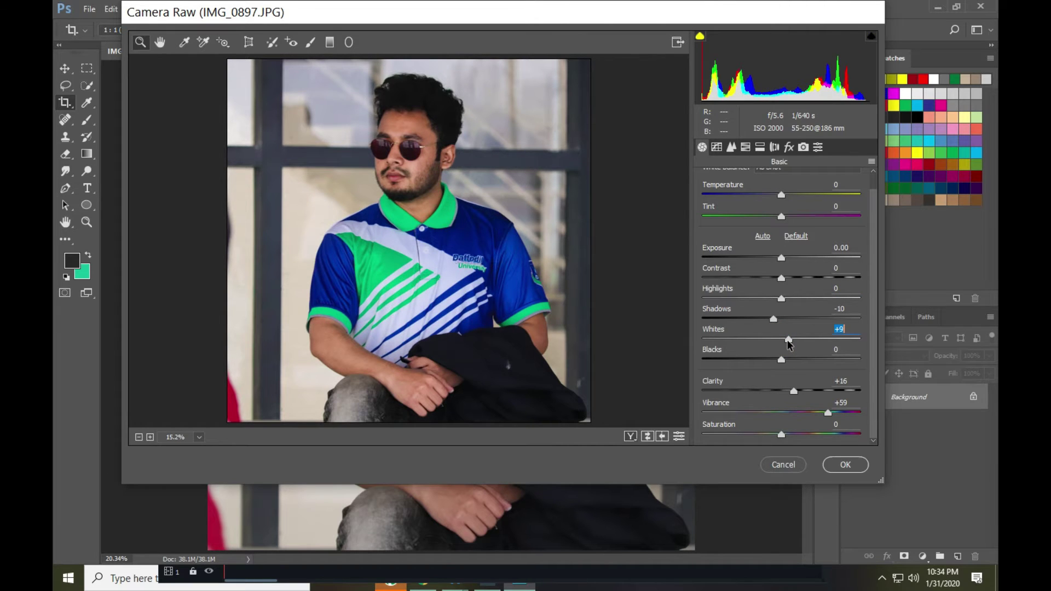
key(Return)
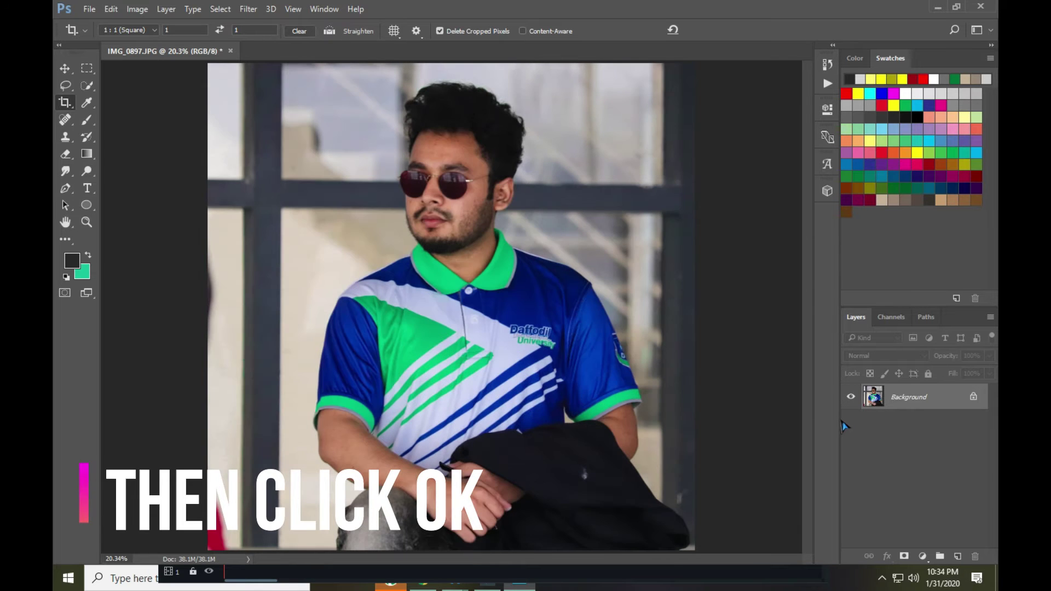
Clean up the skin between the man's nose and upper lip with the Spot Healing Brush at sizes 40 and 30
click(66, 119)
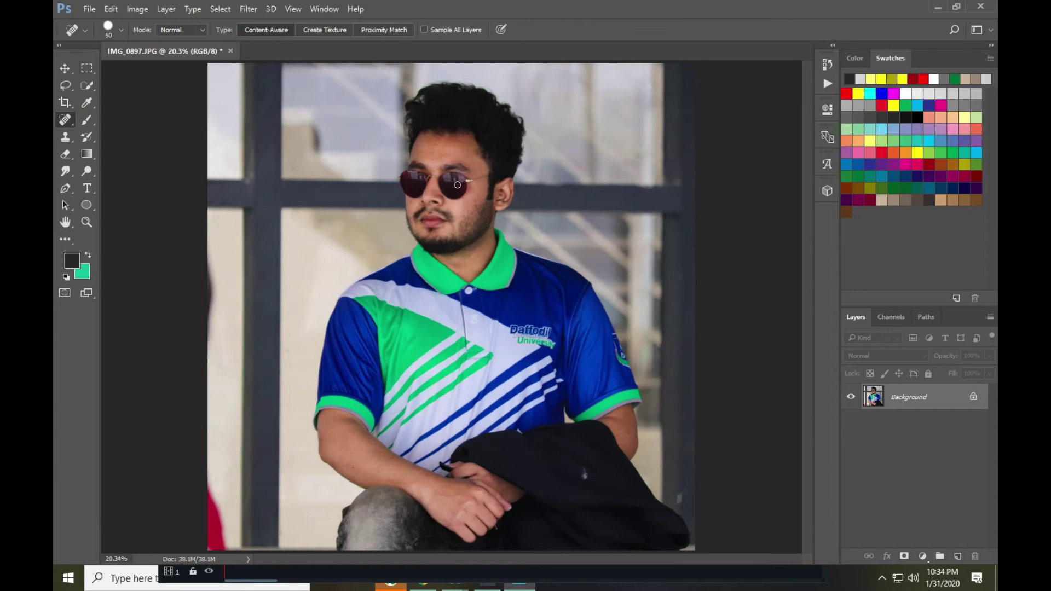
key(ctrl+plus)
key(ctrl+plus)
key(ctrl+plus)
key(ctrl+plus)
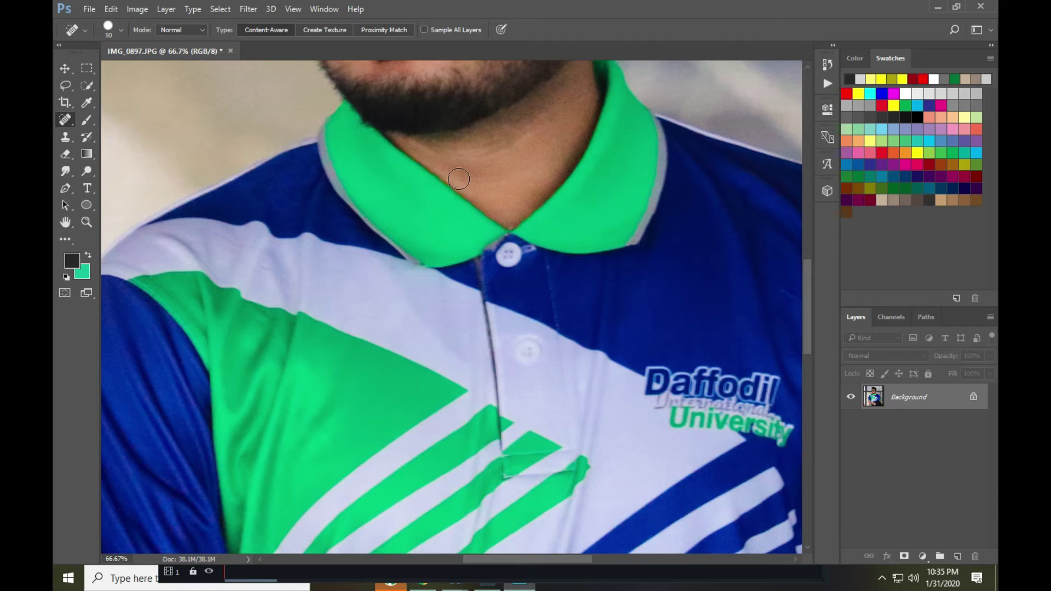
scroll(459, 179, up, 5)
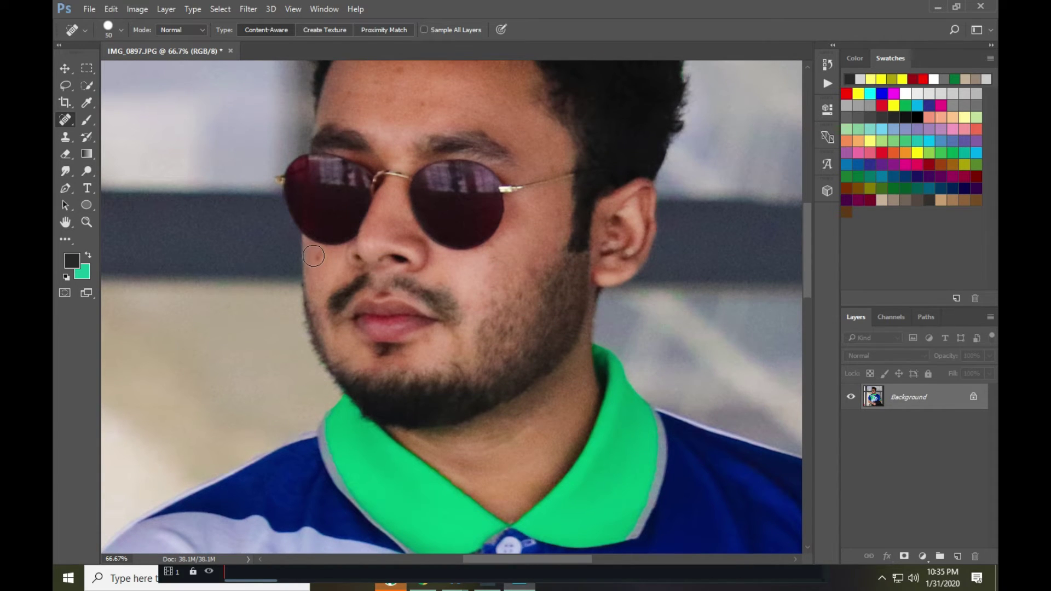
scroll(409, 329, up, 1)
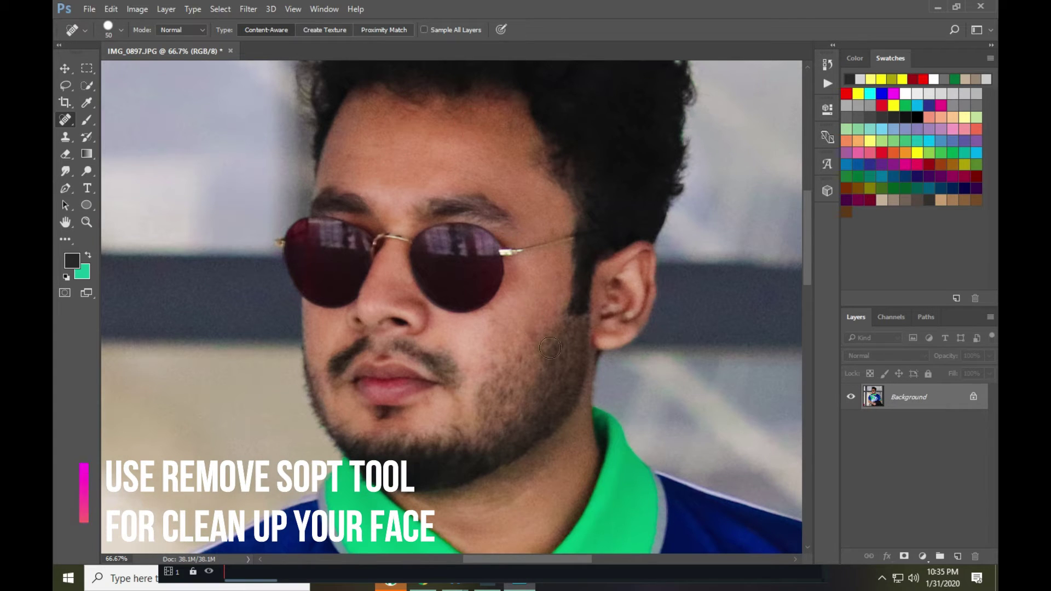
scroll(548, 349, down, 1)
scroll(424, 268, down, 1)
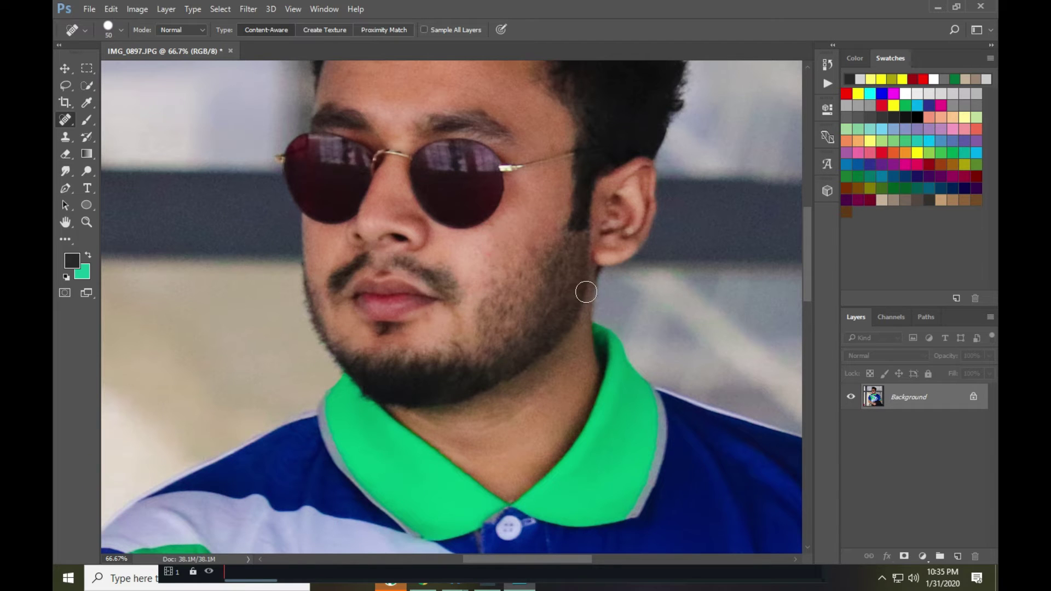
scroll(480, 271, down, 1)
click(380, 240)
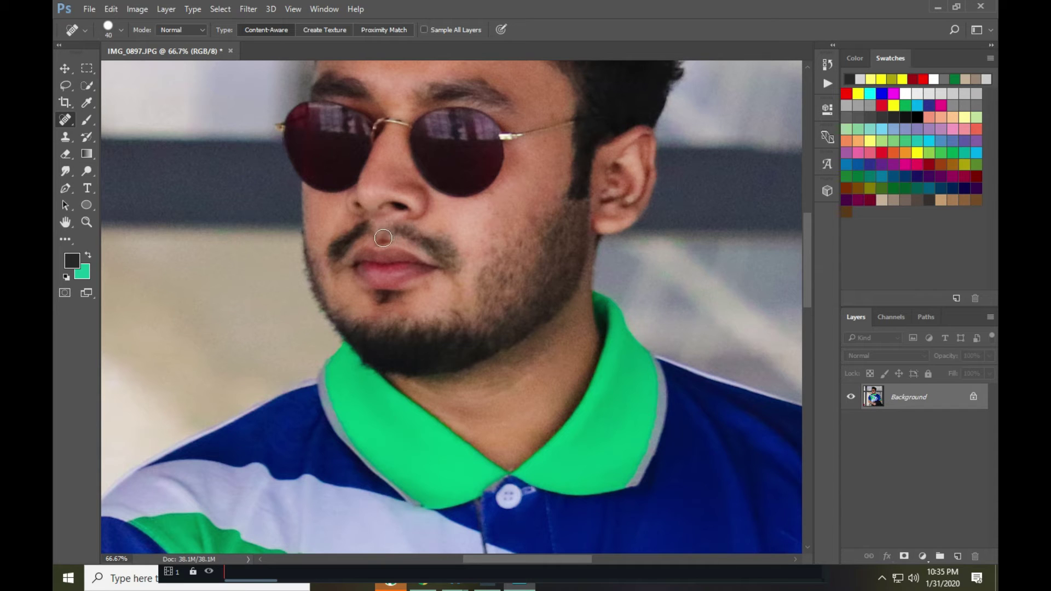
drag(380, 241, 391, 242)
click(385, 240)
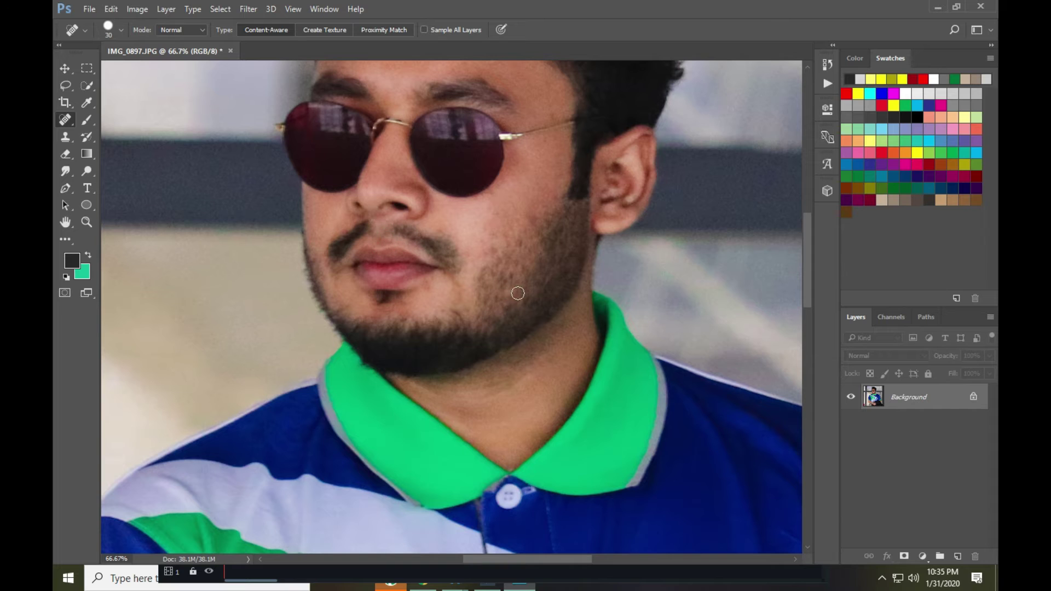
click(386, 239)
Open the whole photo in the Nik Collection's Color Efex Pro 4 filter
key(ctrl+0)
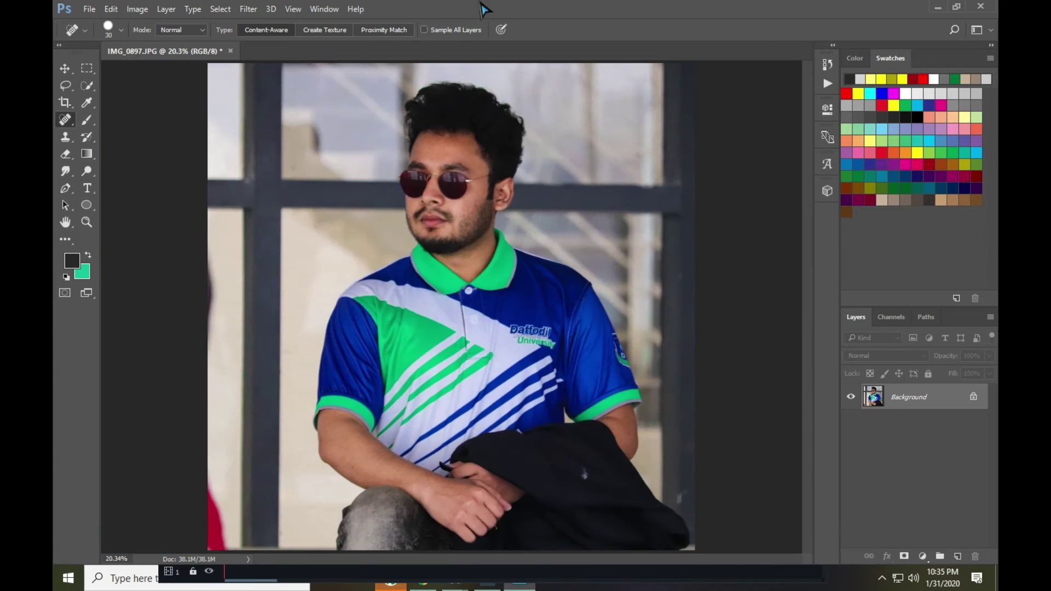
click(249, 9)
mouse_move(410, 427)
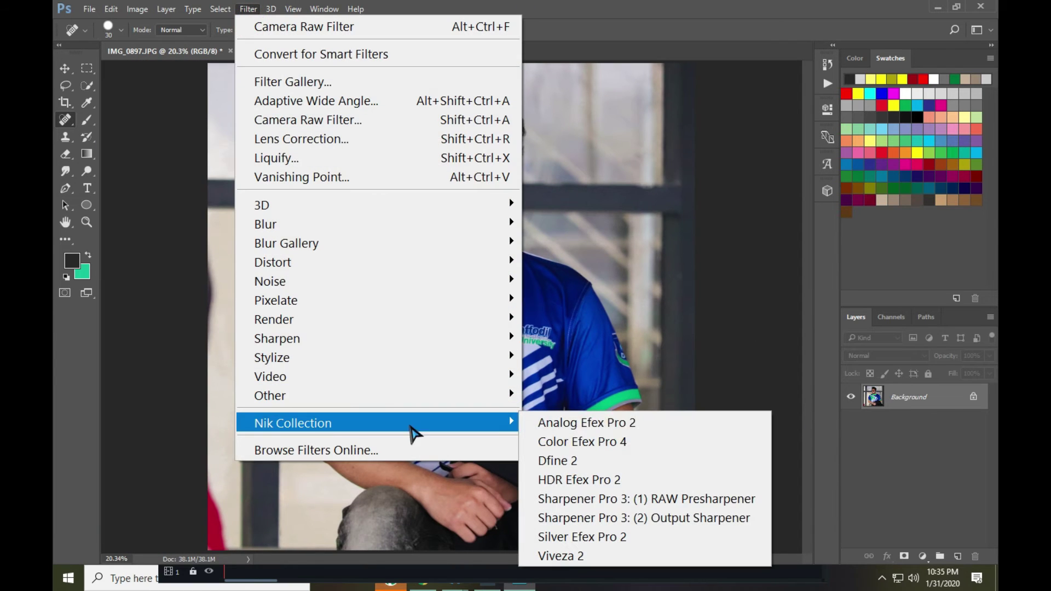
click(618, 441)
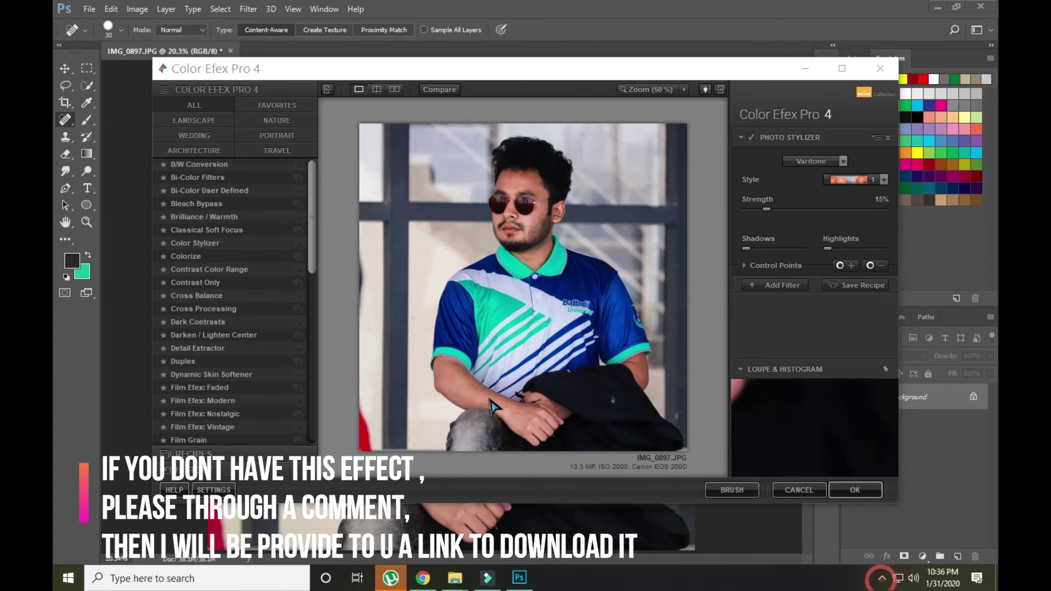
Apply the Photo Stylizer filter with Varitone style 1 and a Strength of 28%, trying White Neutralizer and style 4 along the way
drag(310, 230, 328, 447)
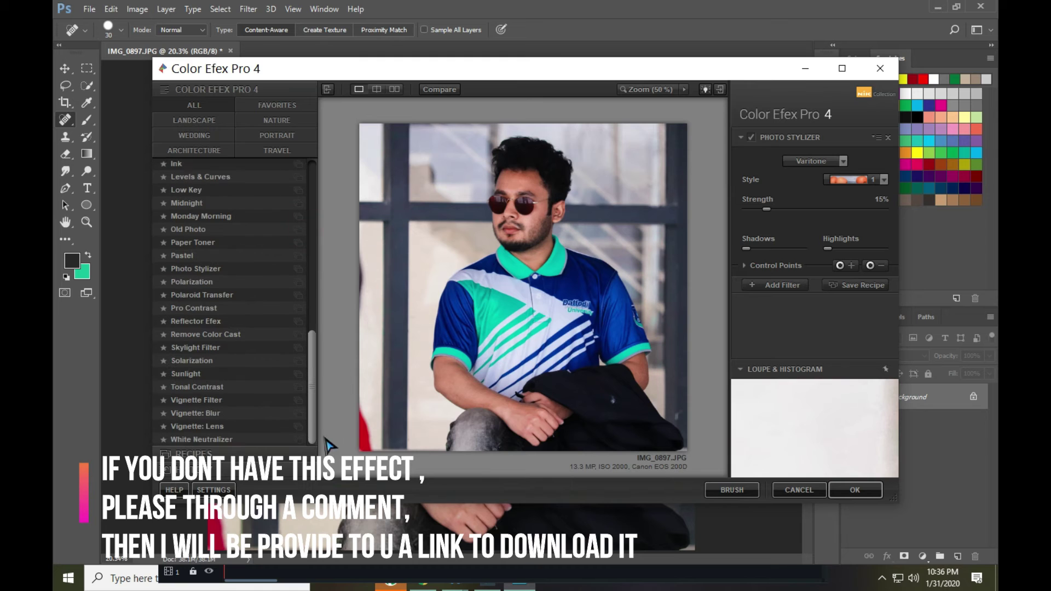
click(230, 440)
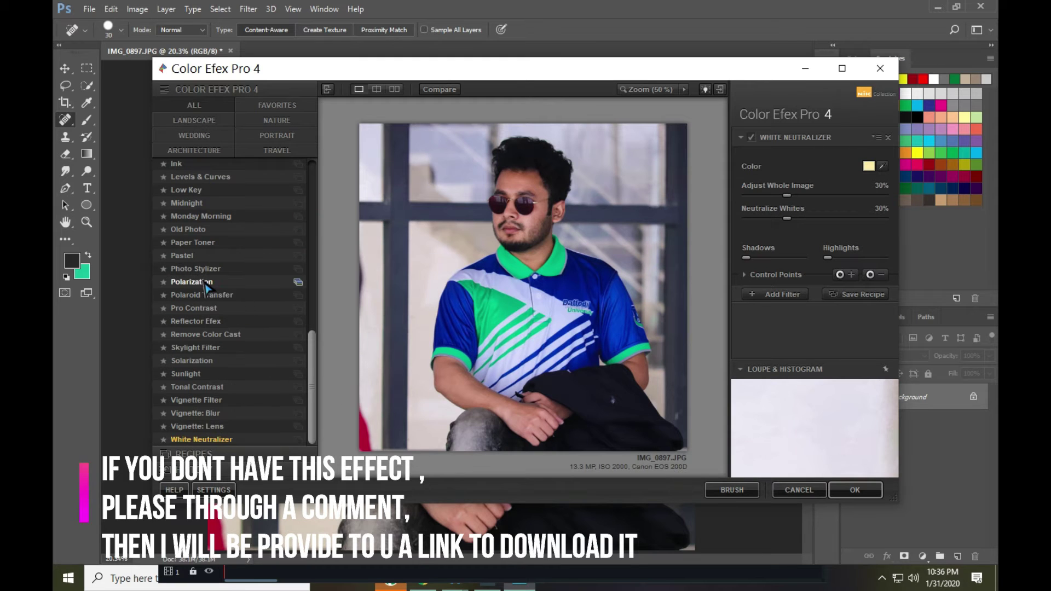
click(216, 268)
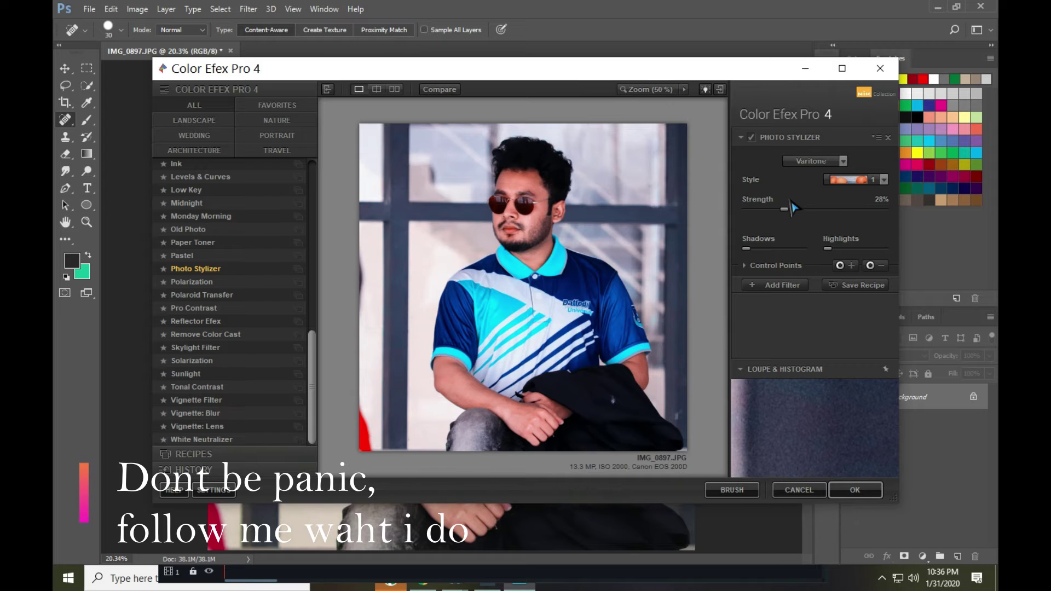
click(884, 179)
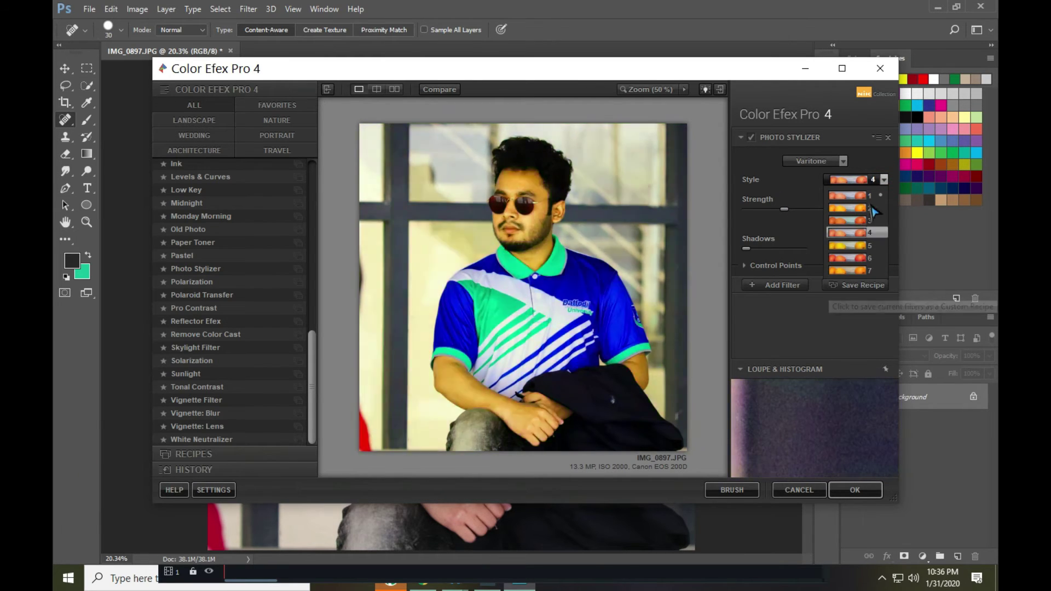
click(854, 196)
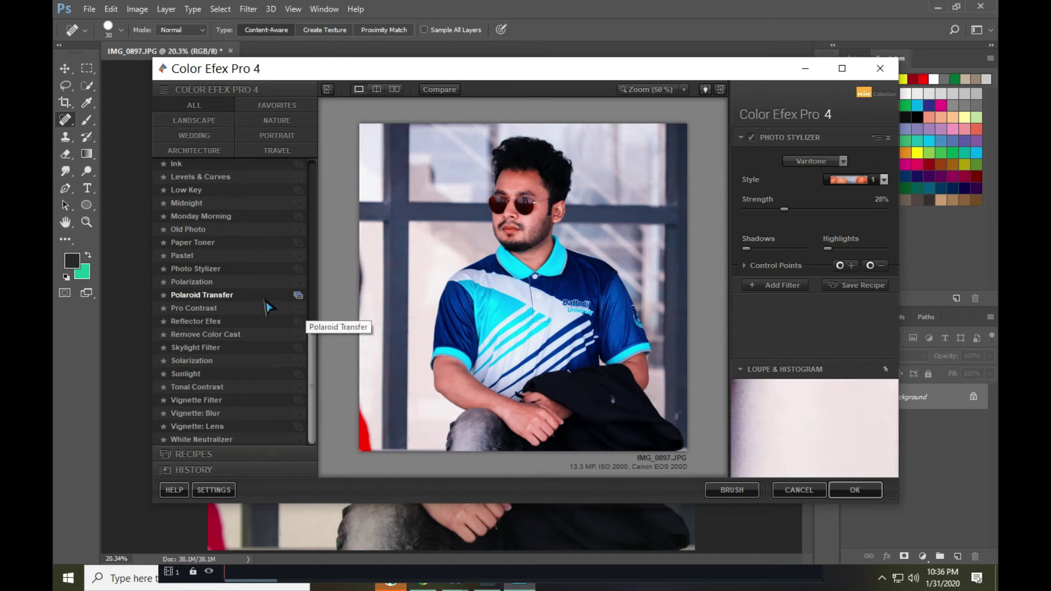
Add White Neutralizer as a second filter below Photo Stylizer
scroll(186, 230, up, 3)
scroll(184, 228, up, 1)
click(778, 349)
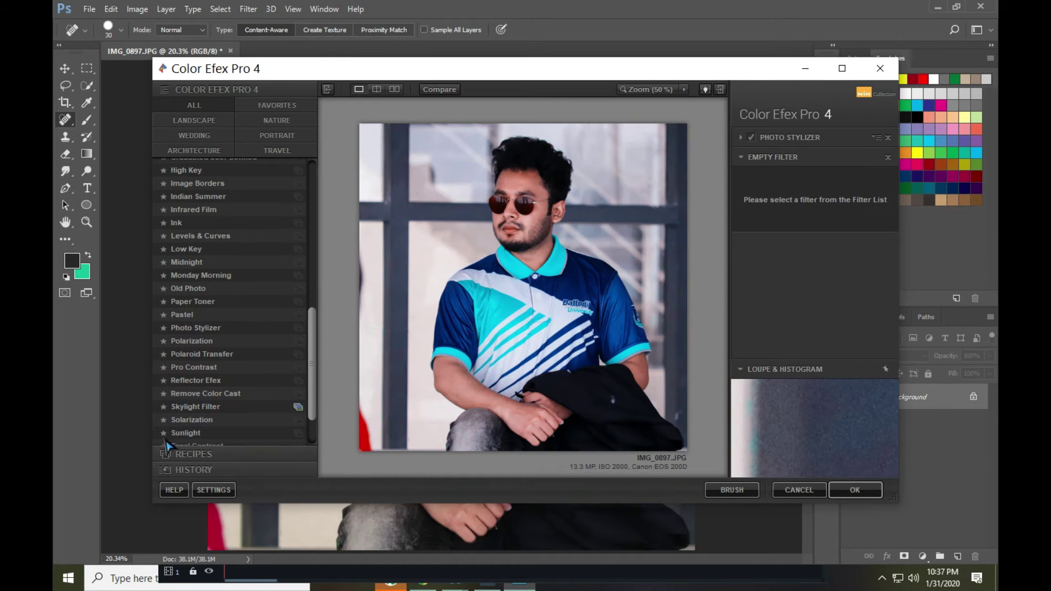
drag(313, 383, 315, 434)
click(202, 439)
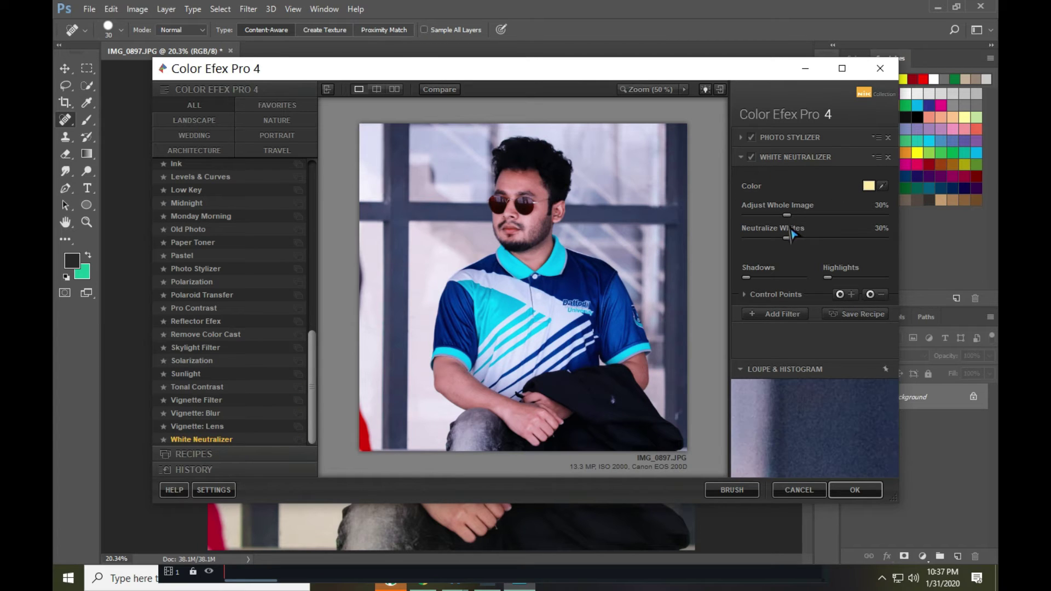
Try lower whole-image and whites amounts for White Neutralizer, remove that filter, and apply the remaining Photo Stylizer effect to the photo
drag(792, 220, 745, 226)
drag(786, 238, 746, 240)
click(888, 157)
click(854, 490)
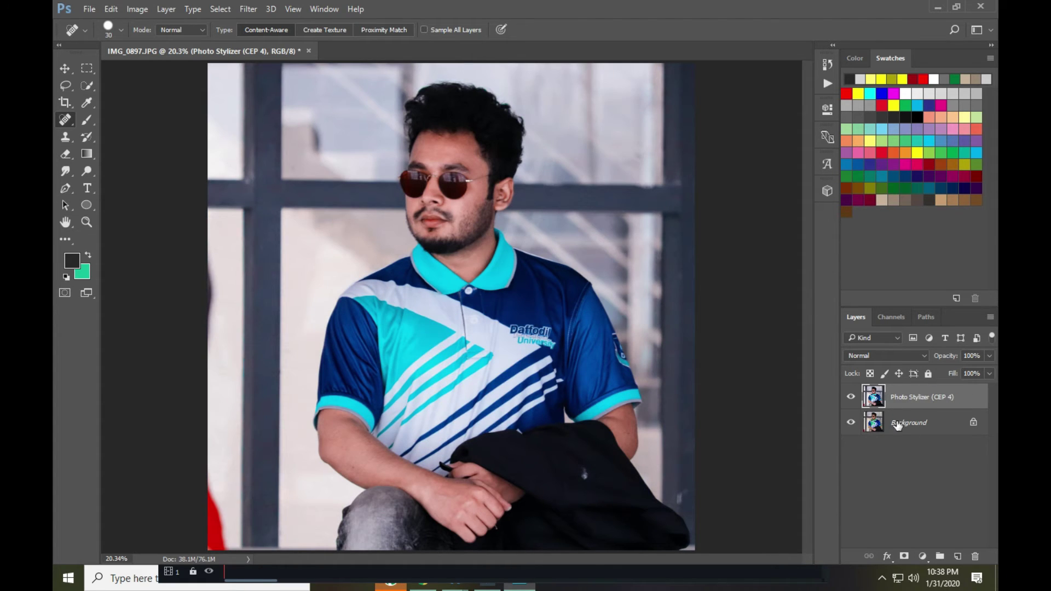
Compare the photo with and without the Photo Stylizer layer
click(851, 398)
click(852, 398)
click(851, 398)
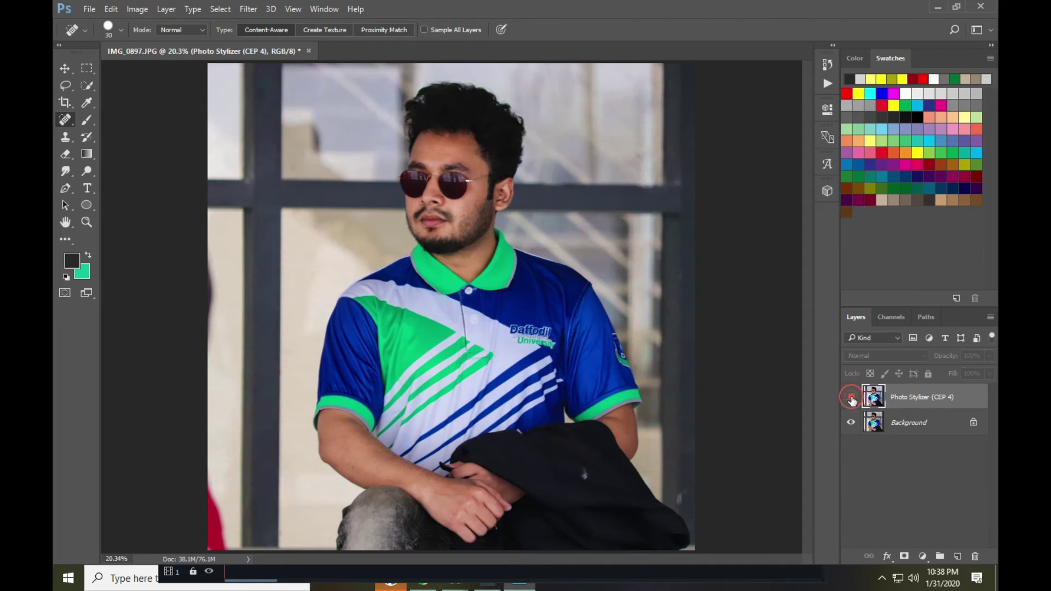
click(852, 398)
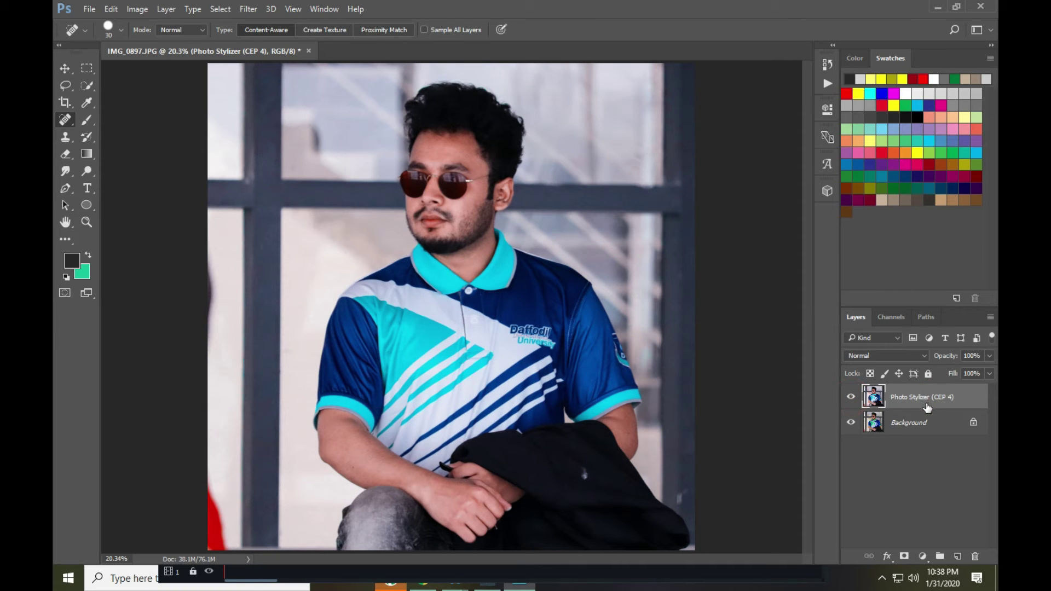
Set Vibrance to +30 on the Photo Stylizer layer with the Camera Raw Filter, trying a higher Saturation and resetting it to 0
click(249, 9)
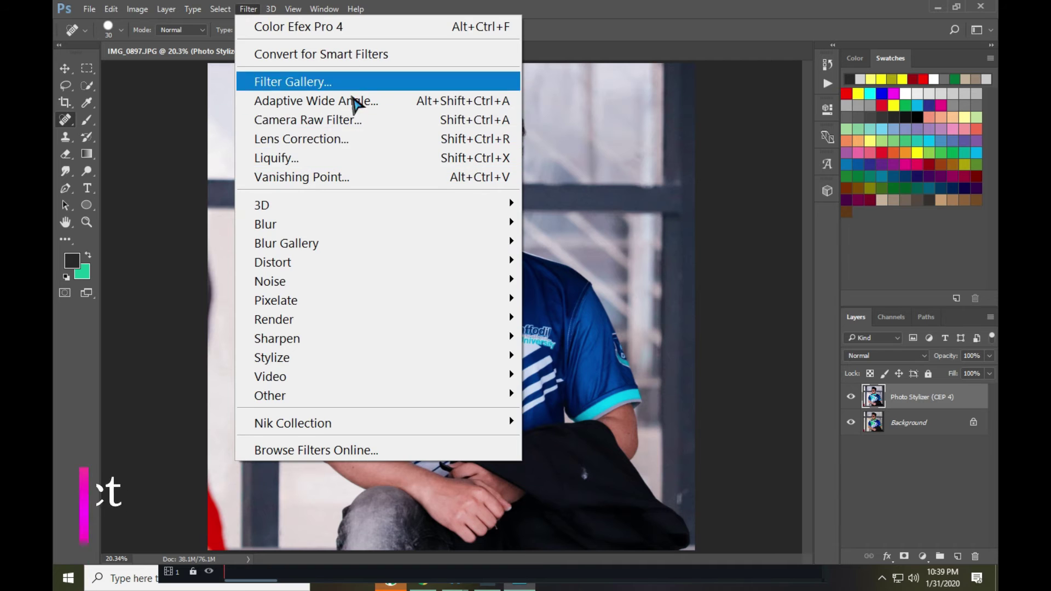
click(354, 119)
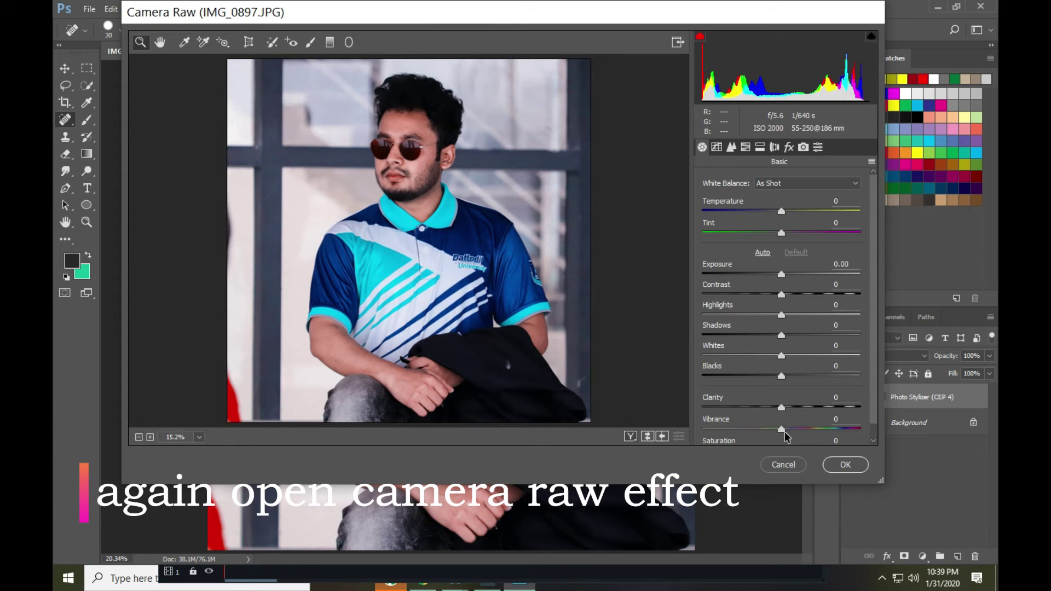
scroll(784, 431, down, 1)
drag(781, 414, 806, 422)
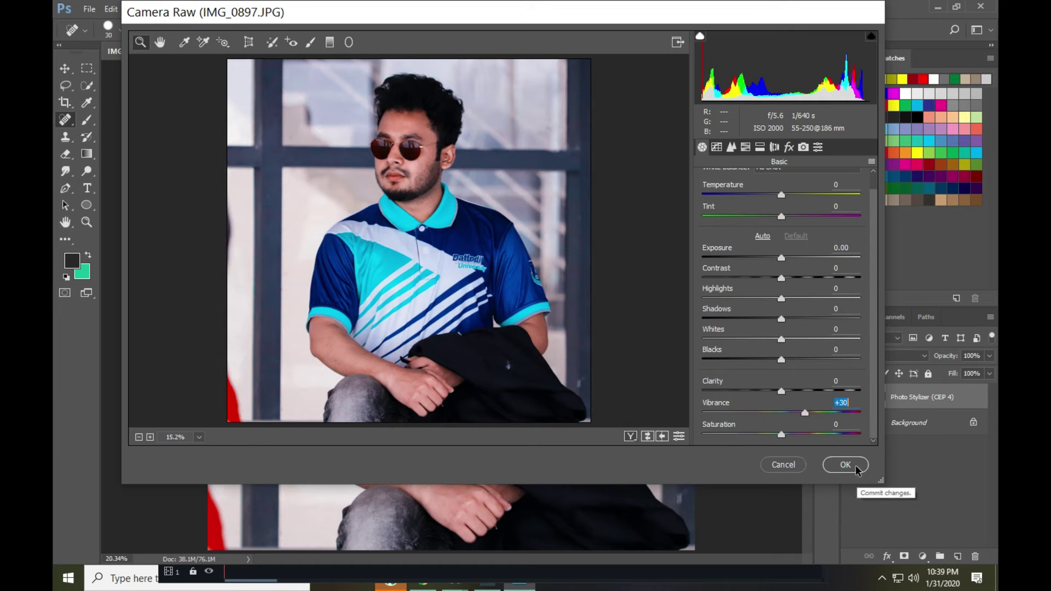
drag(781, 437, 797, 437)
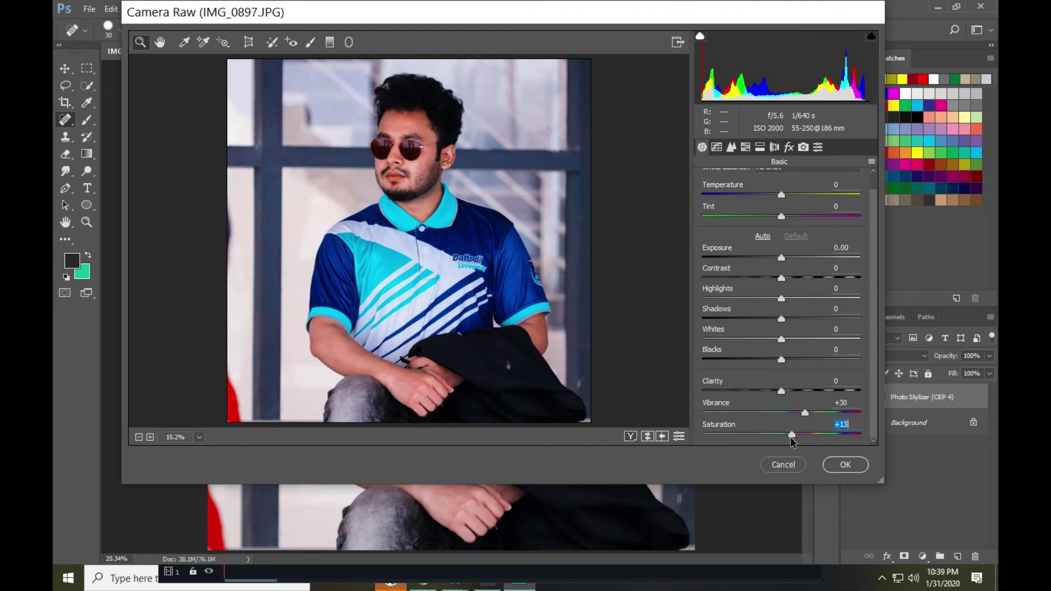
text(0)
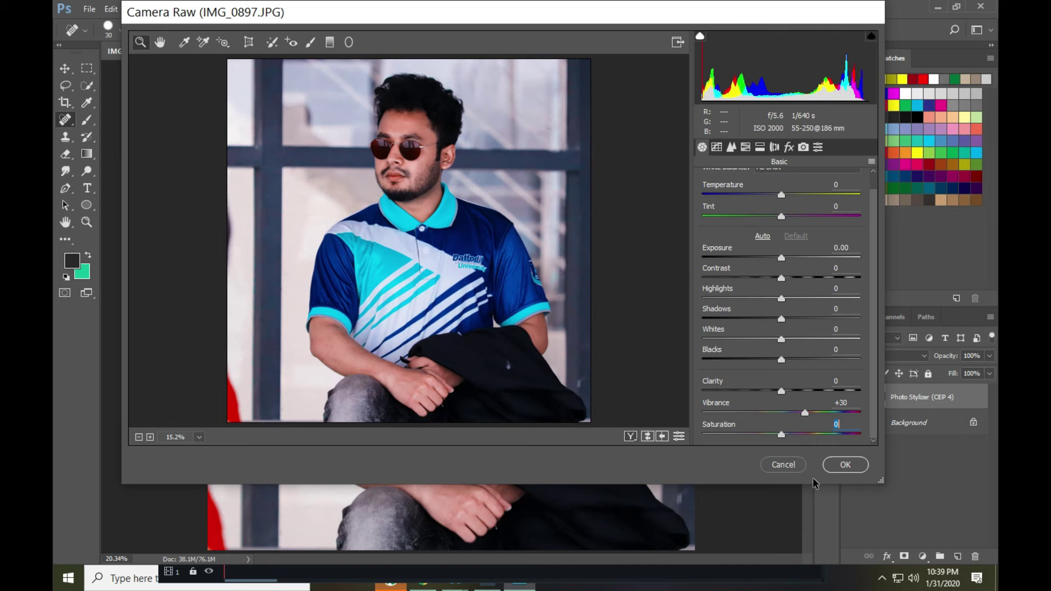
click(846, 467)
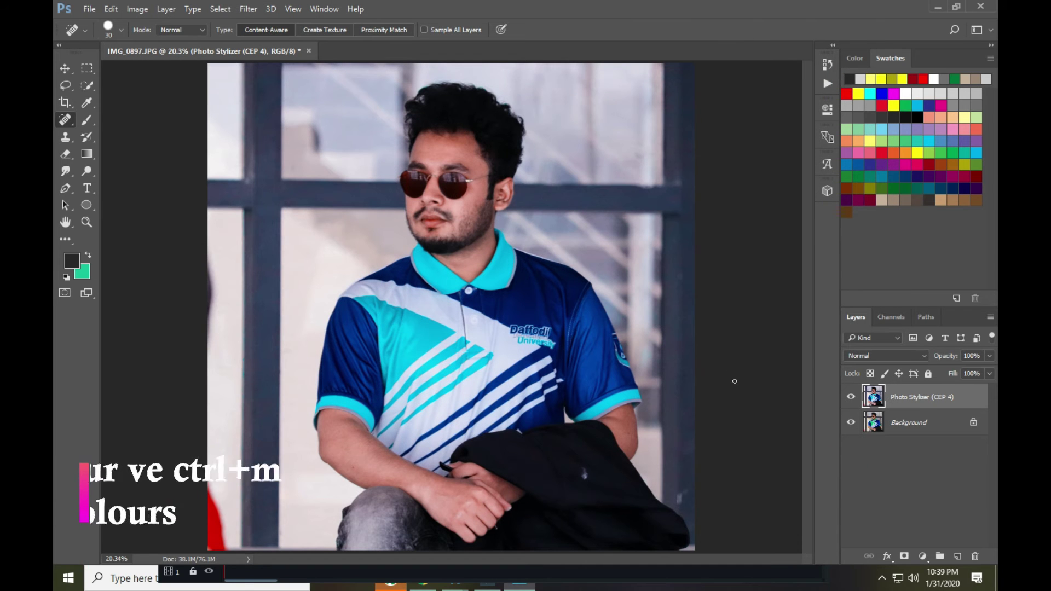
Start a Curves adjustment and shape the Blue channel by lowering its upper tones slightly and lifting its black point to output 8
key(ctrl+m)
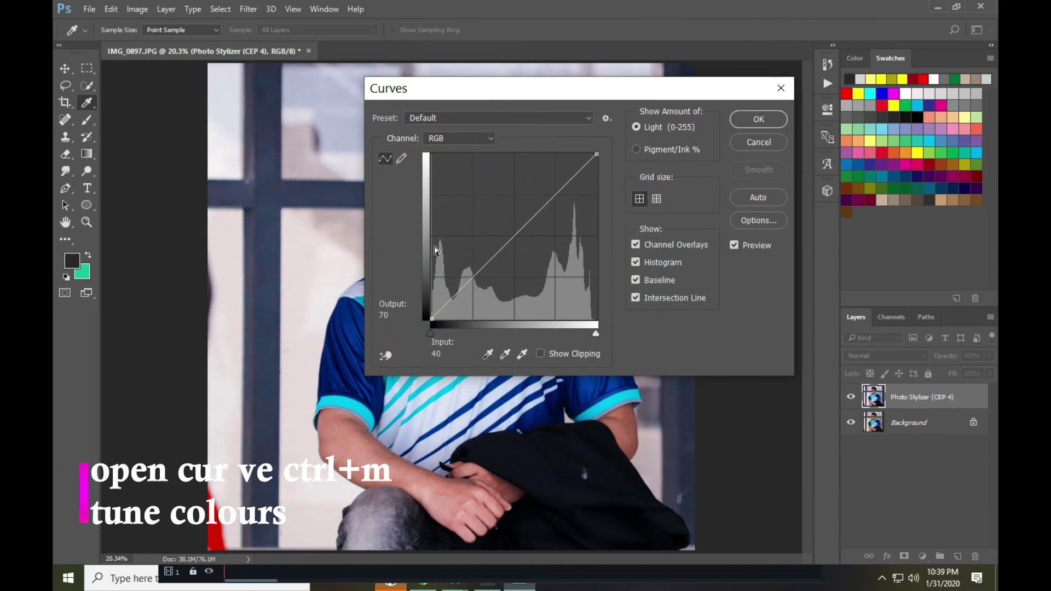
drag(475, 80, 684, 81)
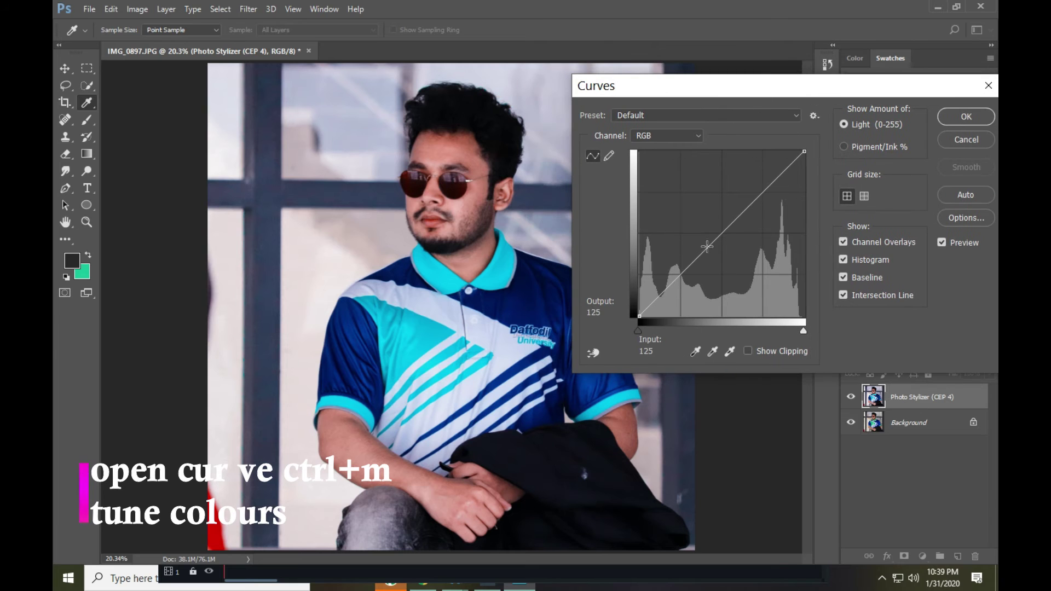
click(695, 136)
click(682, 180)
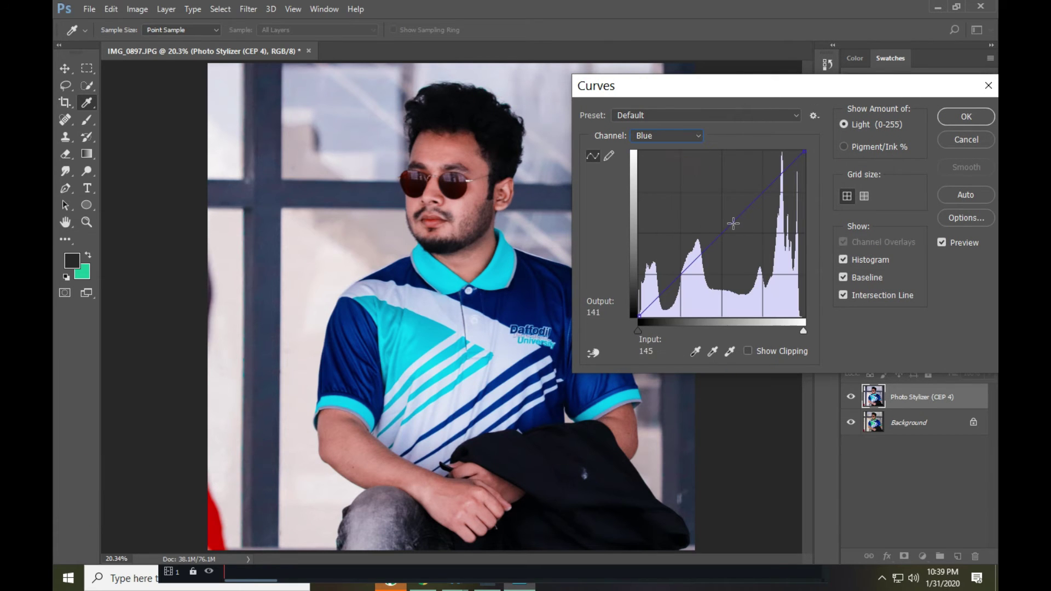
drag(732, 222, 747, 225)
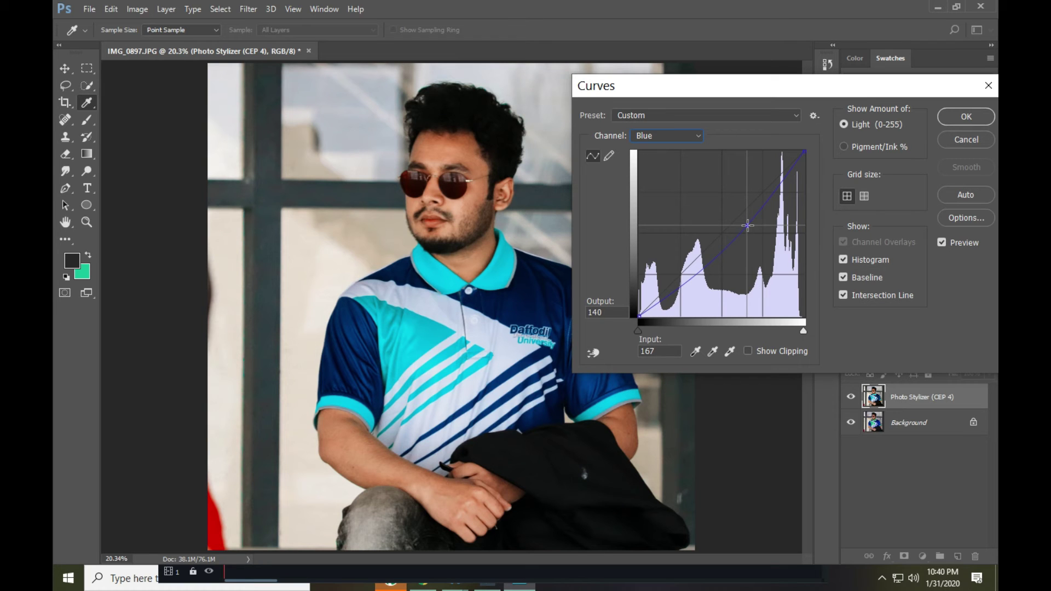
key(ctrl+z)
drag(759, 196, 766, 199)
drag(639, 317, 632, 311)
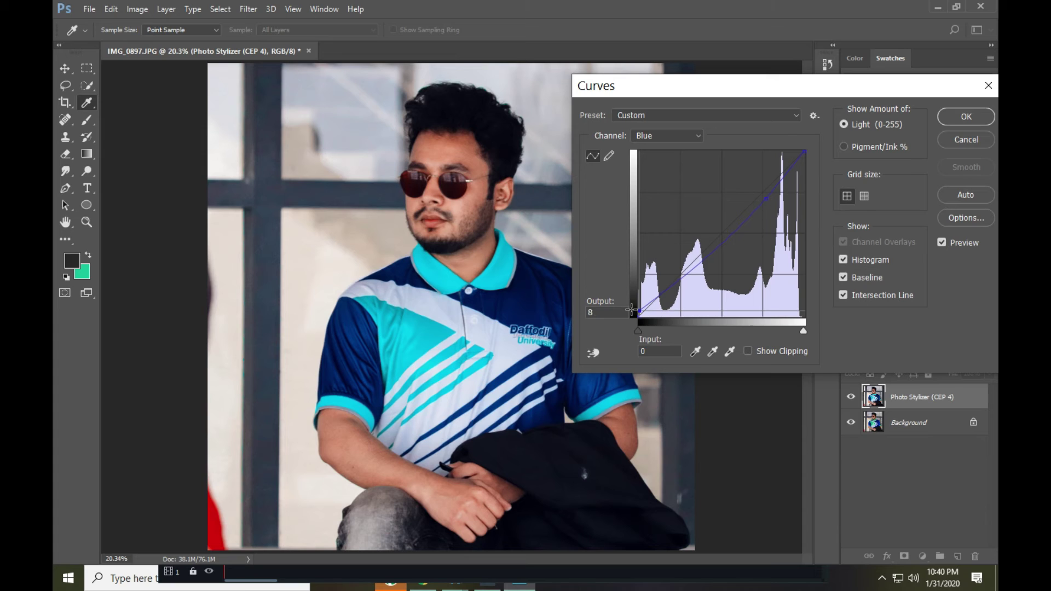
Try a brighter-tone adjustment on the Red curve, place a Green curve point at input 190, output 188, and apply the Curves adjustment
click(678, 137)
click(675, 158)
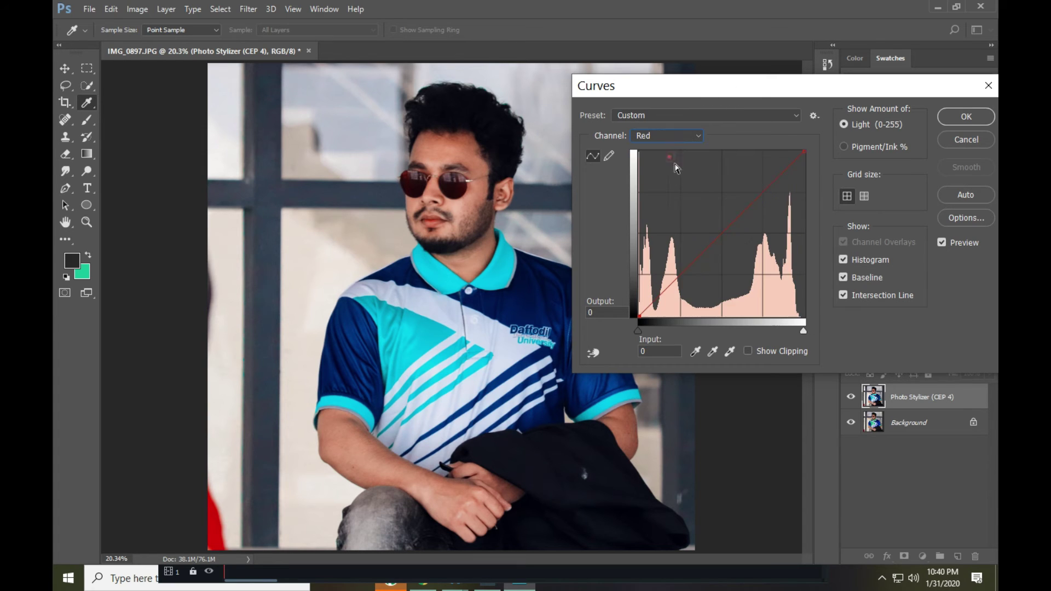
mouse_move(759, 189)
mouse_down()
mouse_move(749, 178)
mouse_move(769, 207)
mouse_move(758, 184)
mouse_move(763, 195)
mouse_up()
key(ctrl+z)
click(674, 134)
click(674, 166)
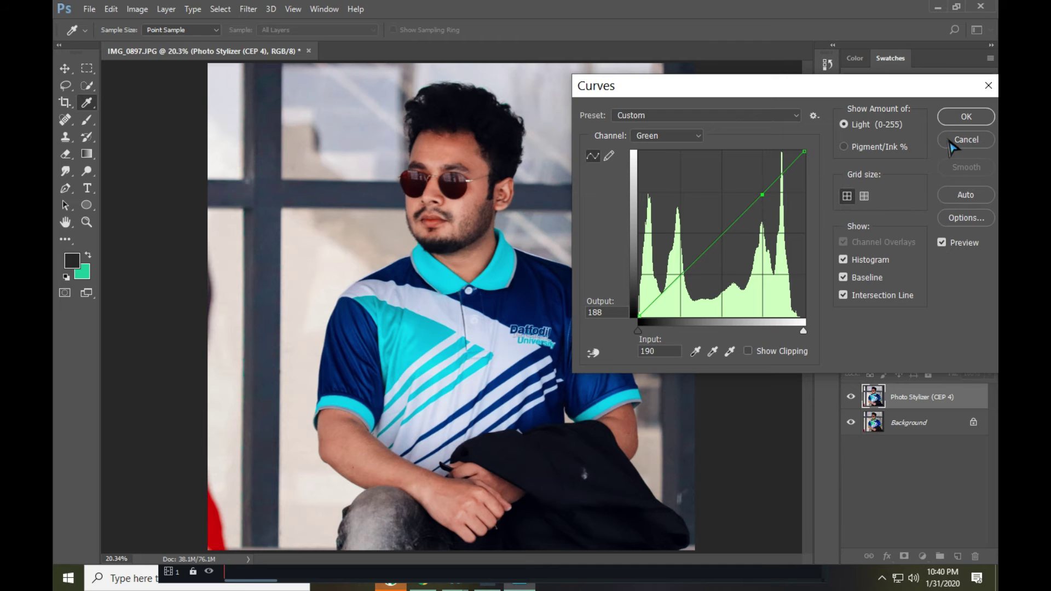
click(964, 116)
key(j)
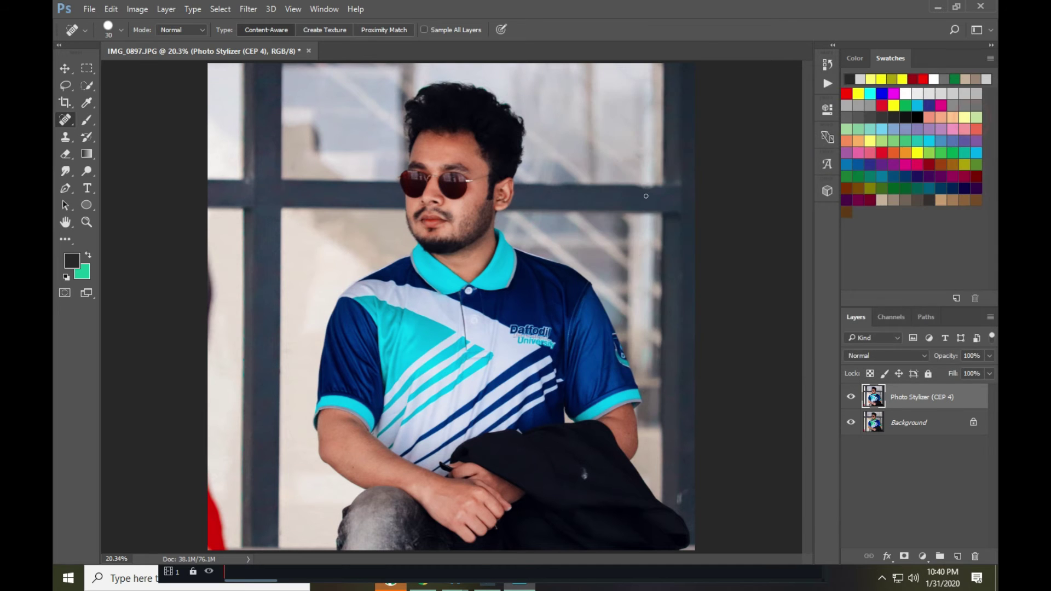
Examine the curve-tuned colours against the original by repeatedly hiding and showing the Photo Stylizer layer
click(851, 397)
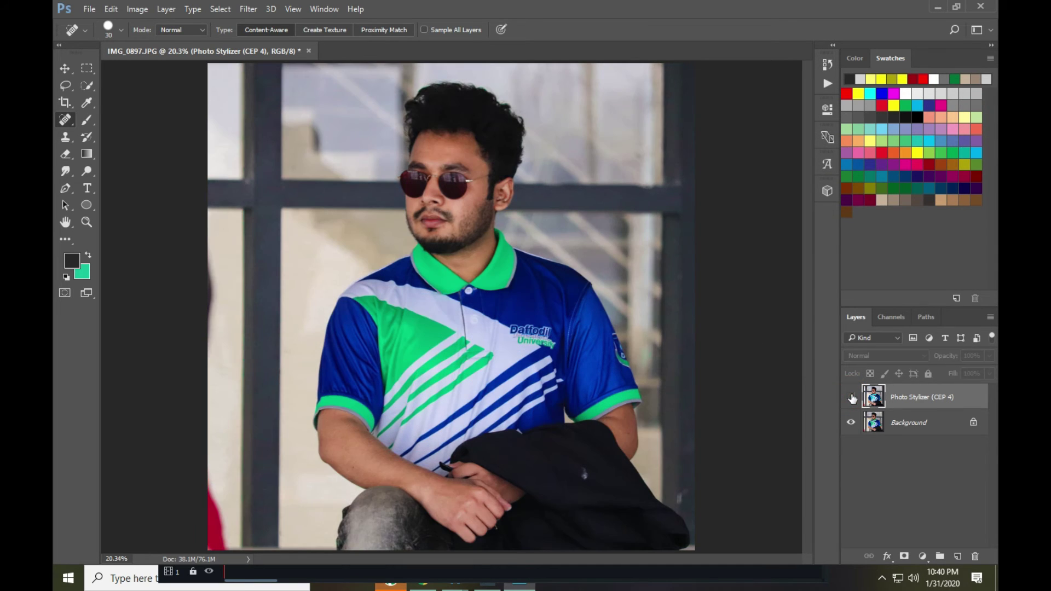
click(851, 397)
click(851, 397)
click(851, 397)
click(851, 397)
click(852, 397)
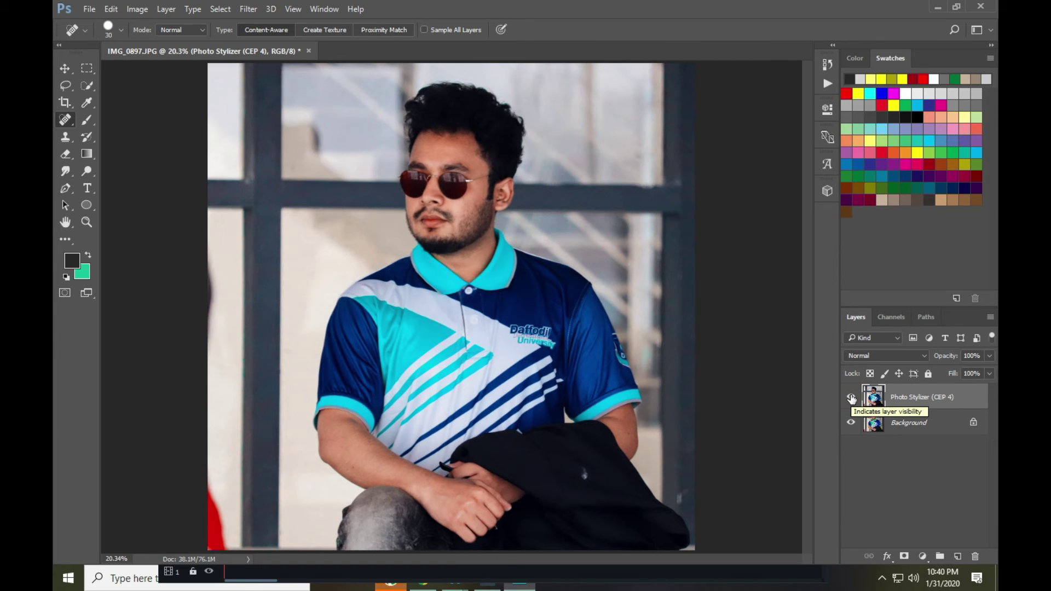
click(852, 398)
click(851, 398)
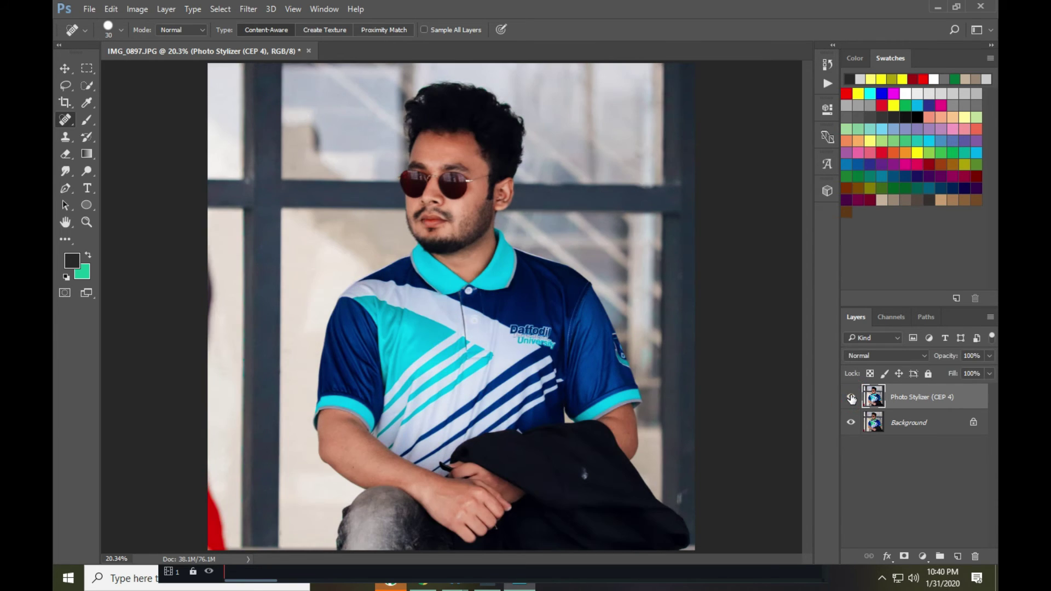
click(851, 398)
click(852, 402)
Add a Levels adjustment layer above the Photo Stylizer layer with input black 6, midtones 1.00 and white about 241
key(ctrl+minus)
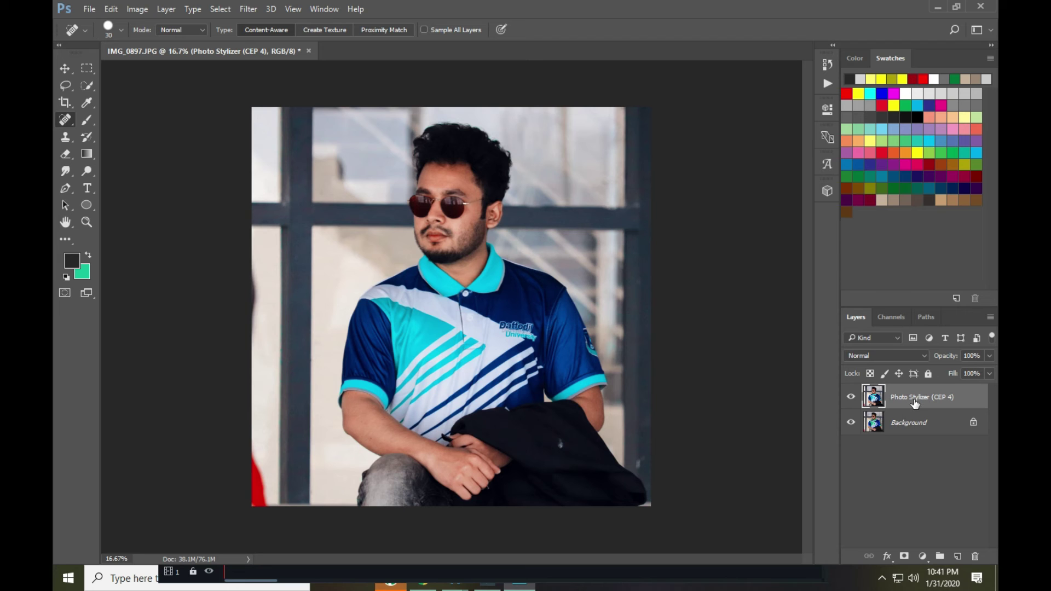
click(923, 556)
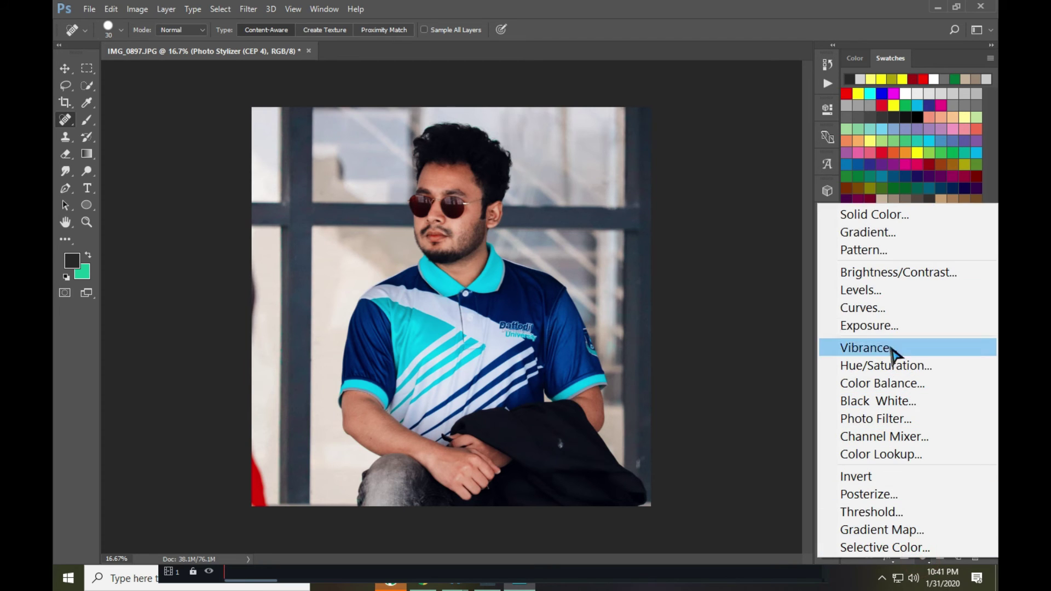
click(893, 297)
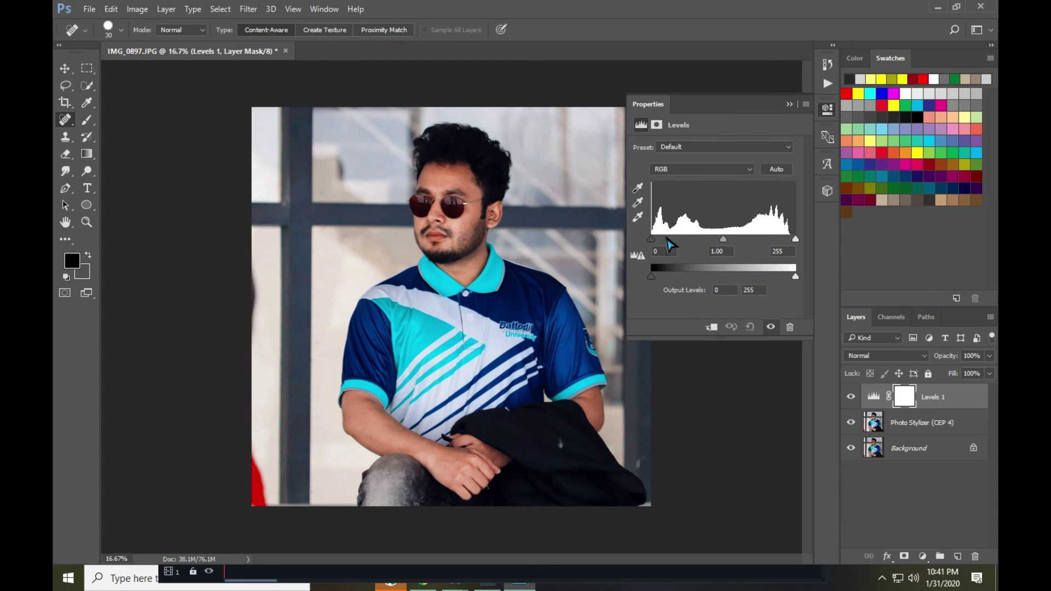
drag(652, 240, 655, 240)
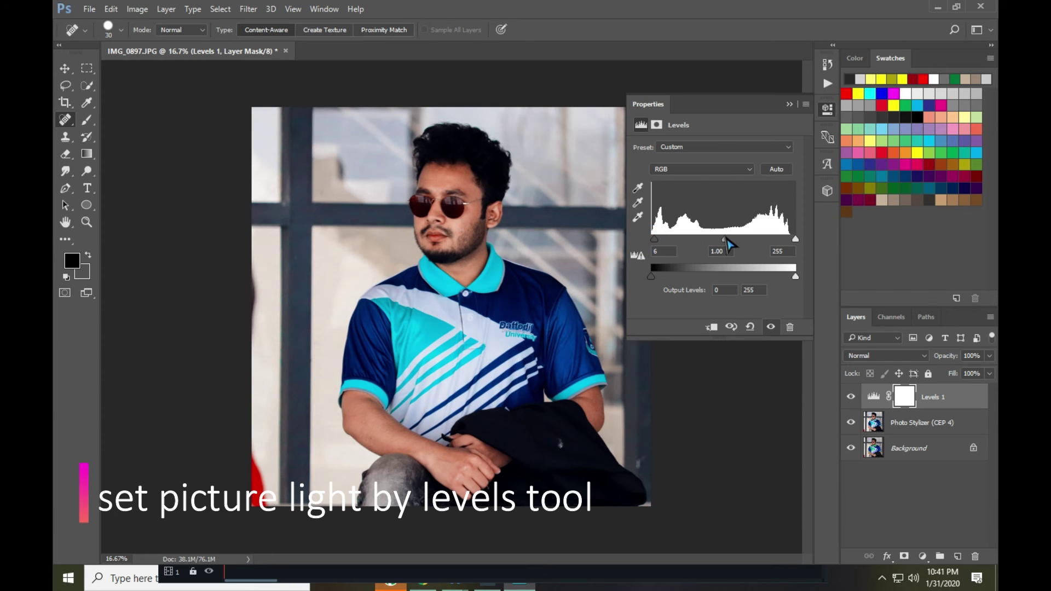
click(726, 240)
drag(731, 250, 728, 250)
mouse_move(793, 238)
mouse_down()
mouse_move(776, 240)
mouse_move(790, 246)
mouse_up()
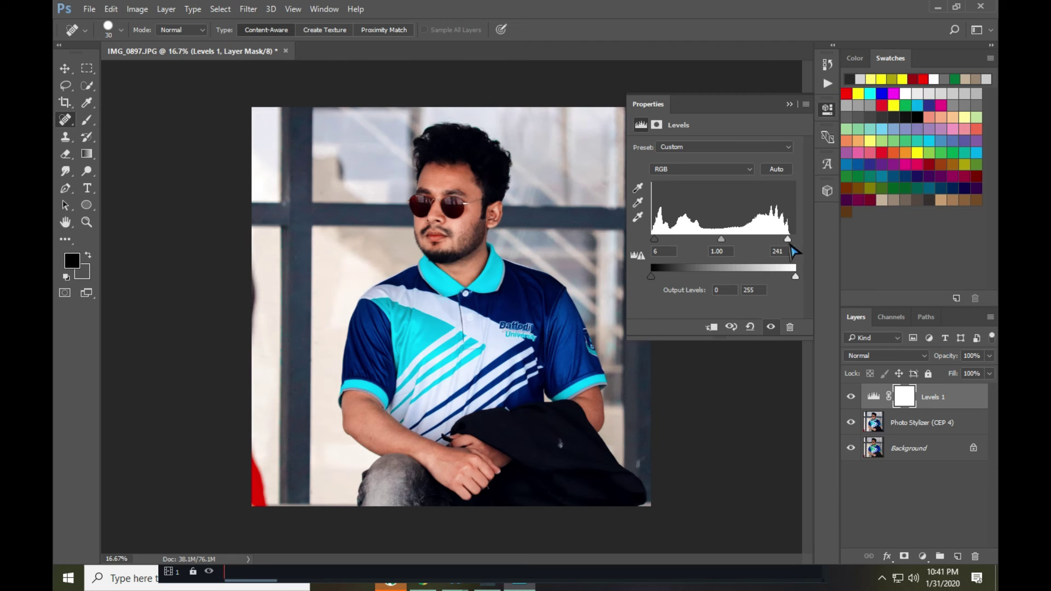
drag(790, 245, 790, 244)
click(789, 104)
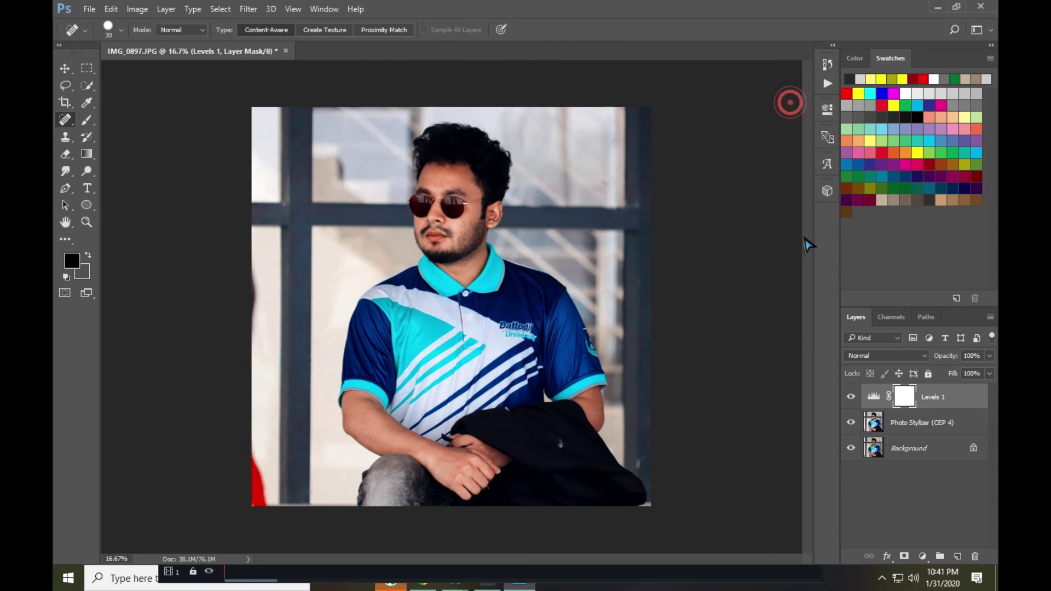
Apply a Vibrance adjustment of +5 directly to the Photo Stylizer layer
click(110, 9)
click(591, 82)
click(920, 423)
click(111, 9)
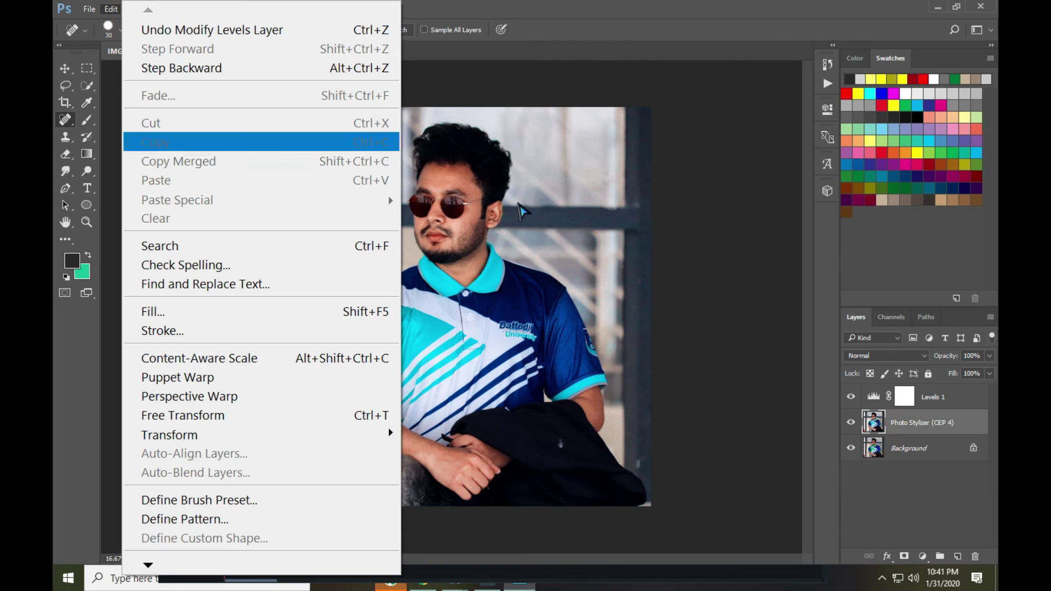
click(891, 422)
click(136, 8)
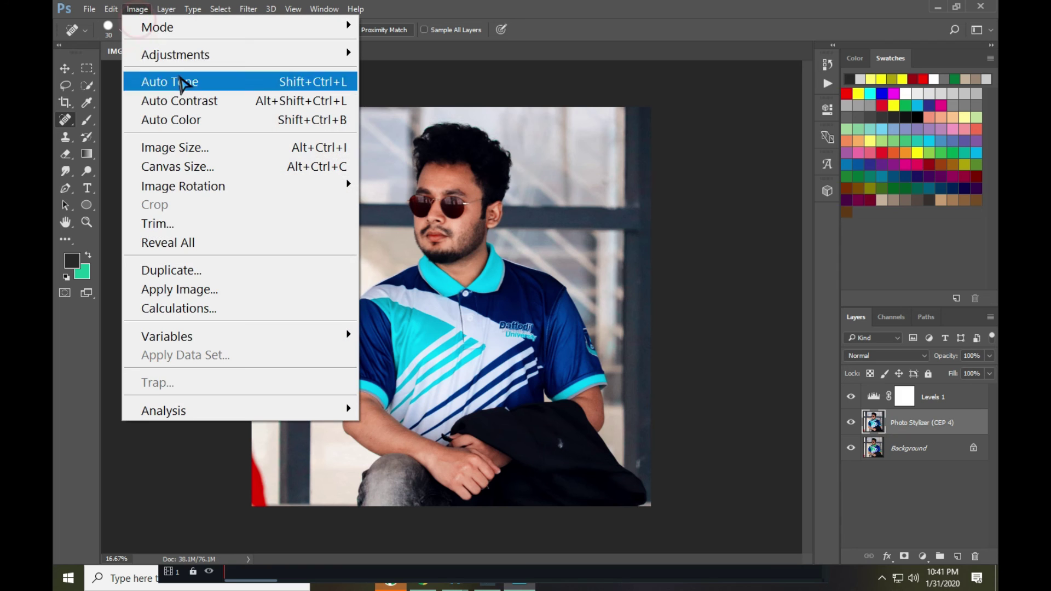
mouse_move(230, 56)
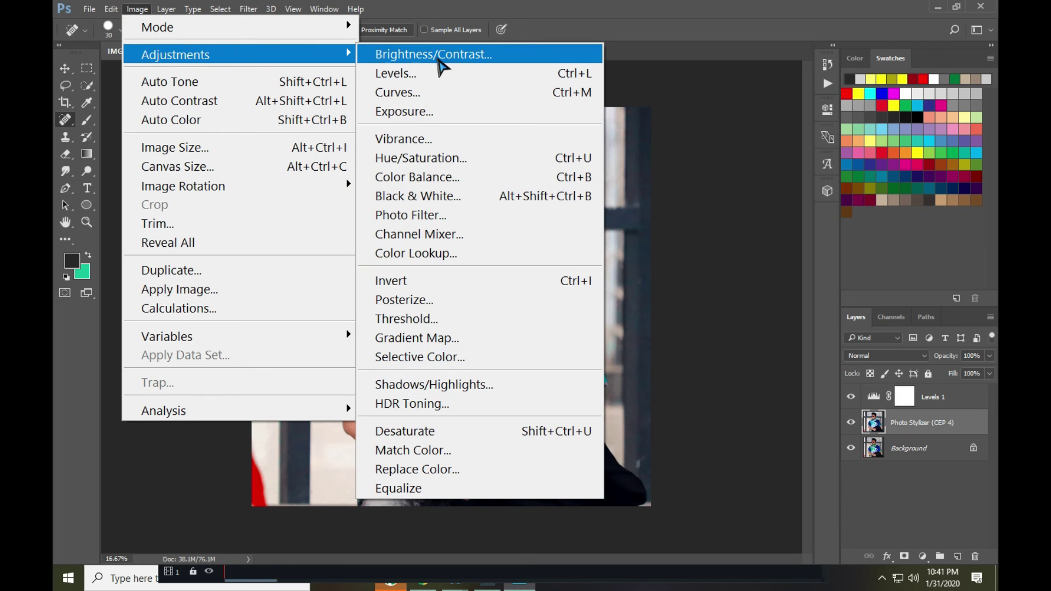
click(422, 139)
drag(642, 207, 642, 216)
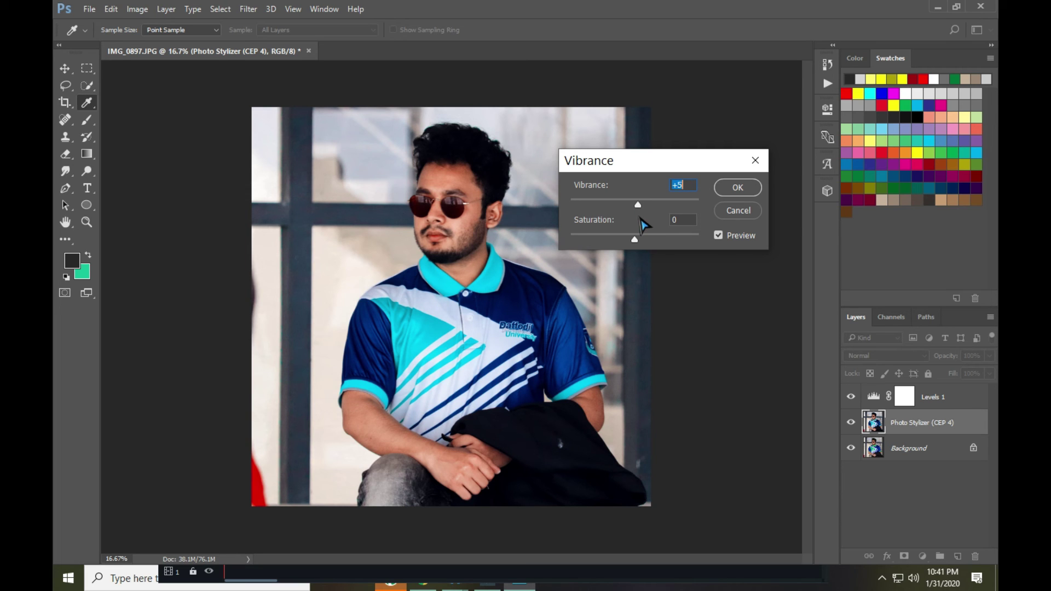
key(j)
click(738, 187)
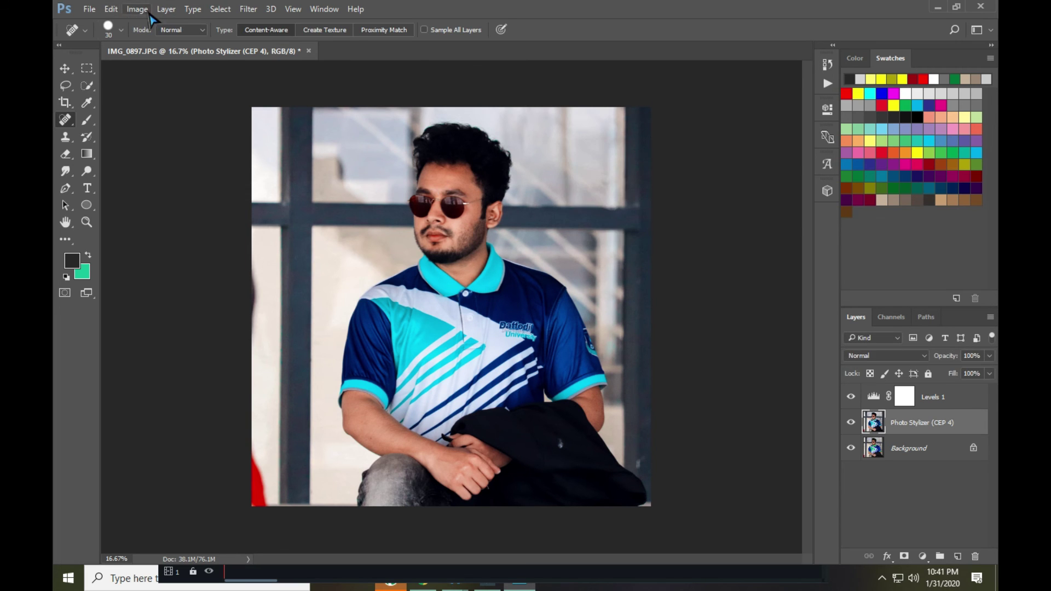
Apply Color Balance to the Photo Stylizer layer's midtones, shifting about +14 toward green and +16 toward blue
click(165, 9)
mouse_move(136, 9)
mouse_move(177, 55)
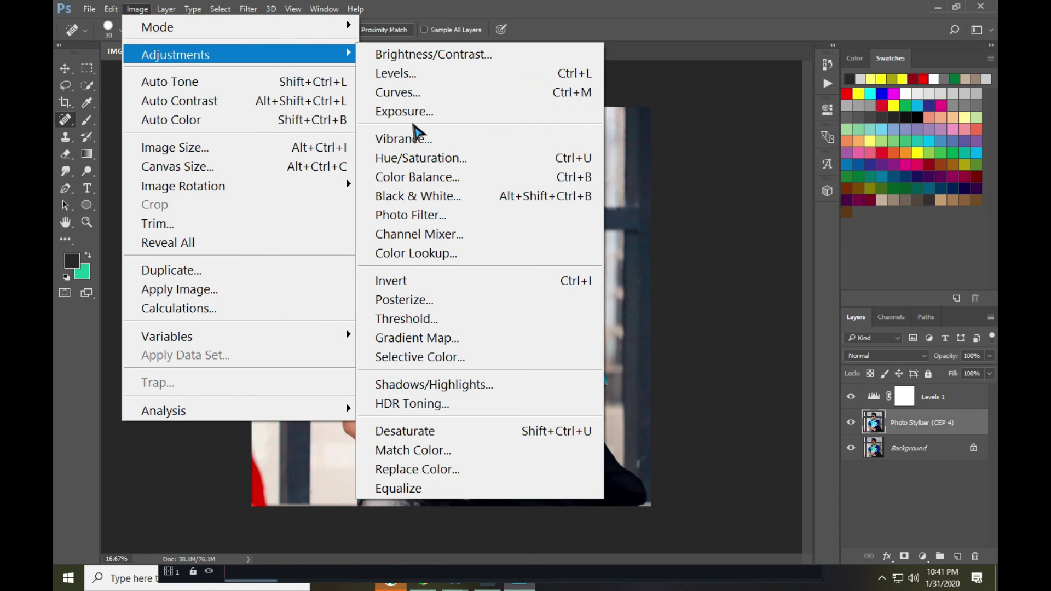
click(459, 180)
drag(494, 138, 769, 129)
mouse_move(762, 207)
mouse_down()
mouse_move(773, 225)
mouse_move(764, 191)
mouse_move(767, 207)
mouse_up()
key(shift+Tab)
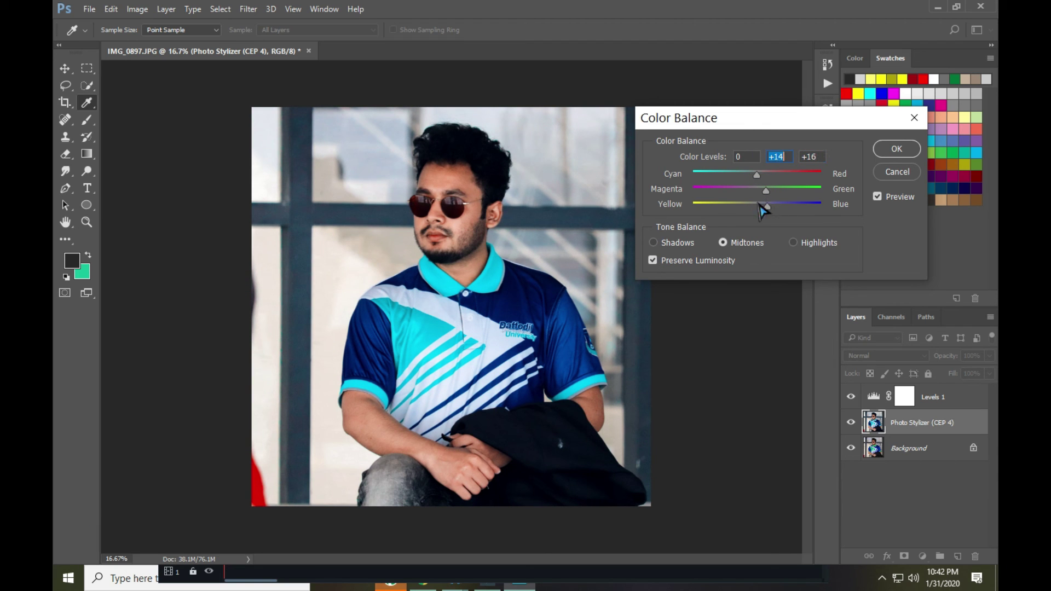
mouse_move(766, 191)
mouse_down()
mouse_move(746, 182)
mouse_move(766, 184)
mouse_up()
click(896, 154)
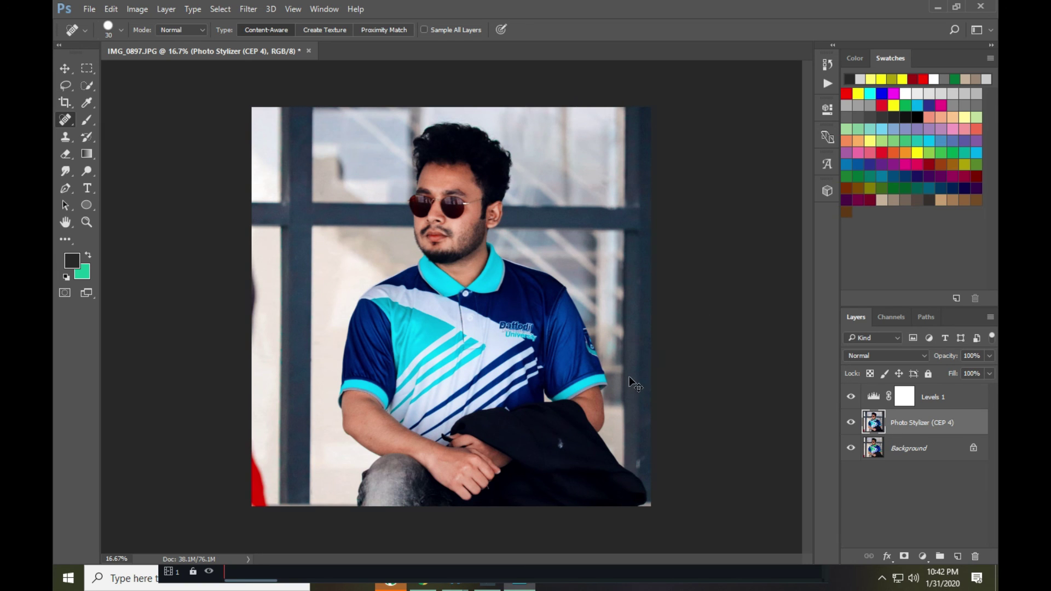
Examine the retouched shirt and face up close for colour and skin quality, then return to the full portrait
key(ctrl+plus)
key(ctrl+plus)
key(ctrl+plus)
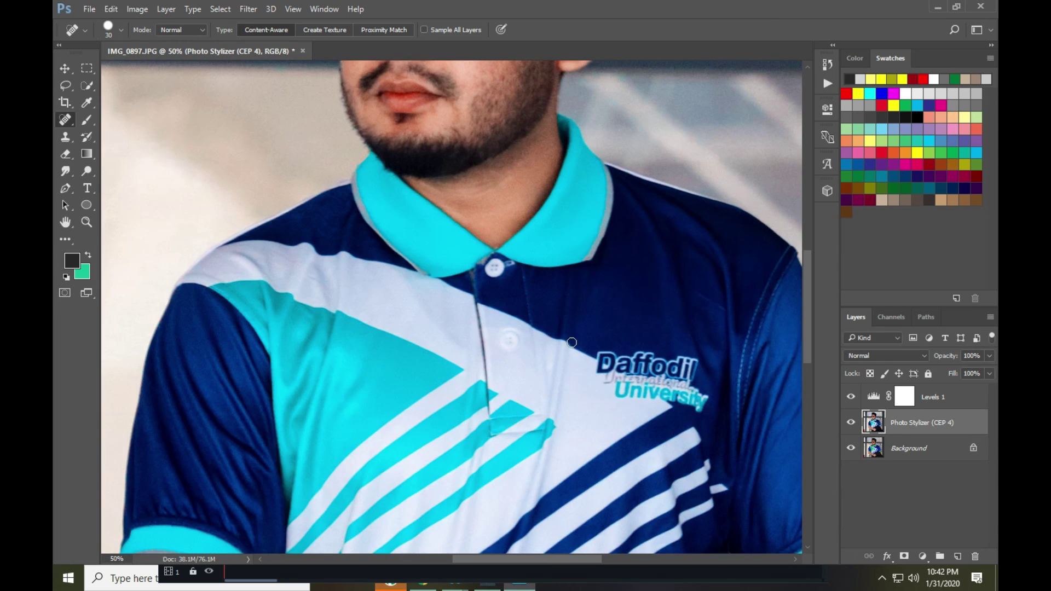
scroll(556, 275, up, 4)
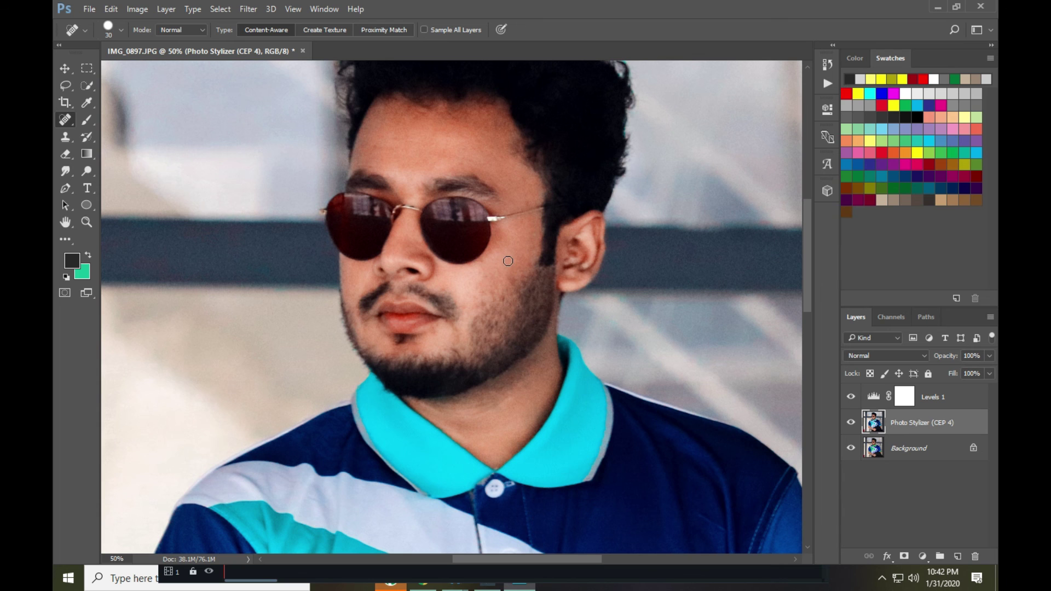
key(ctrl+minus)
key(ctrl+minus)
key(ctrl+minus)
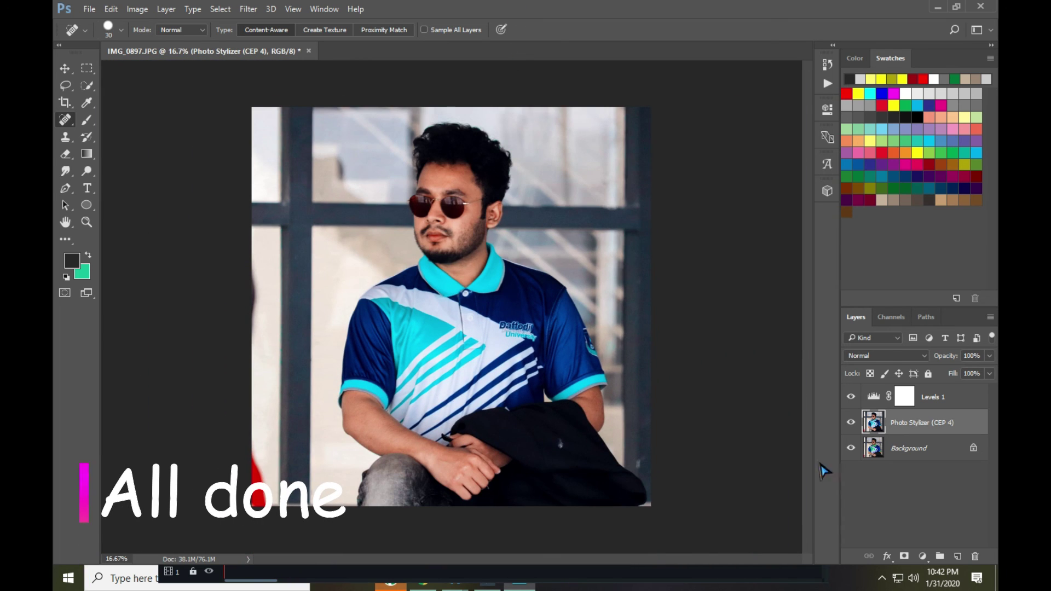
Compare the finished edit with the original by repeatedly hiding and showing the Photo Stylizer layer
click(852, 423)
click(852, 423)
click(854, 425)
click(854, 425)
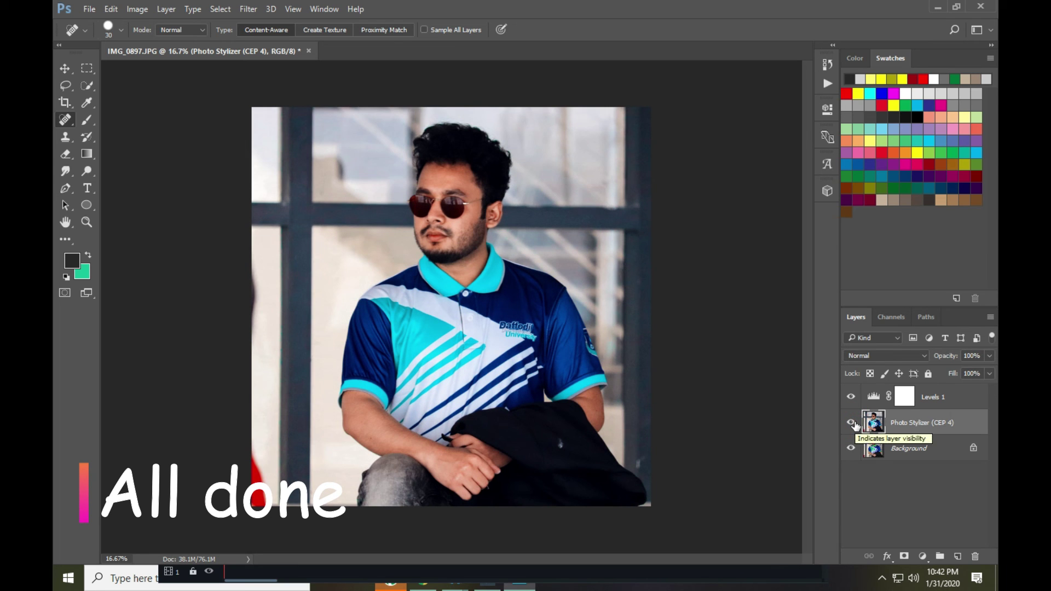
click(854, 425)
click(854, 425)
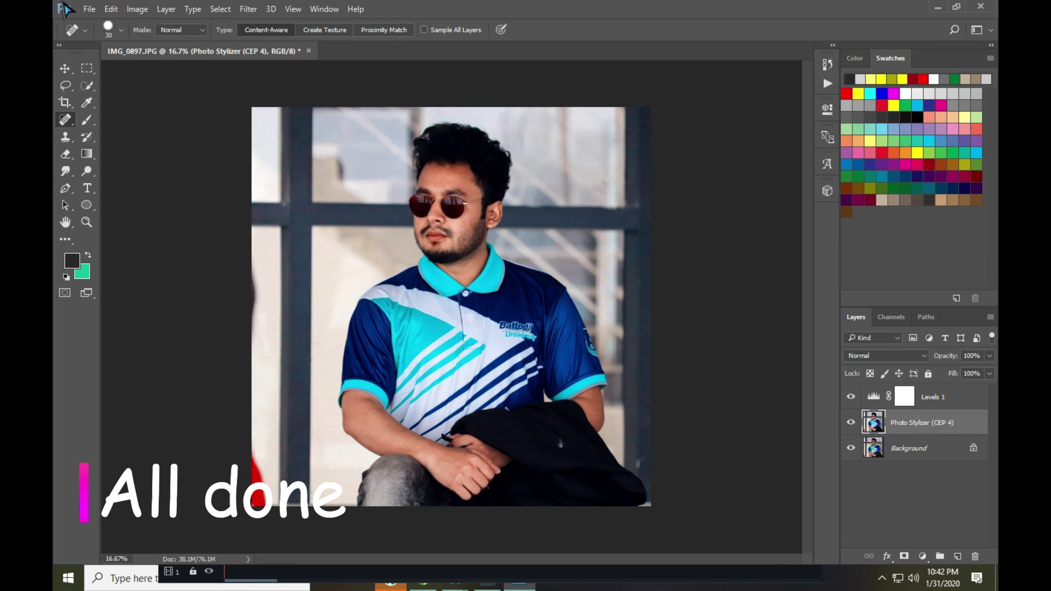
Open the portrait in Save for Web (Legacy) and inspect the face in the optimized preview at 33.3%
click(87, 10)
mouse_move(174, 280)
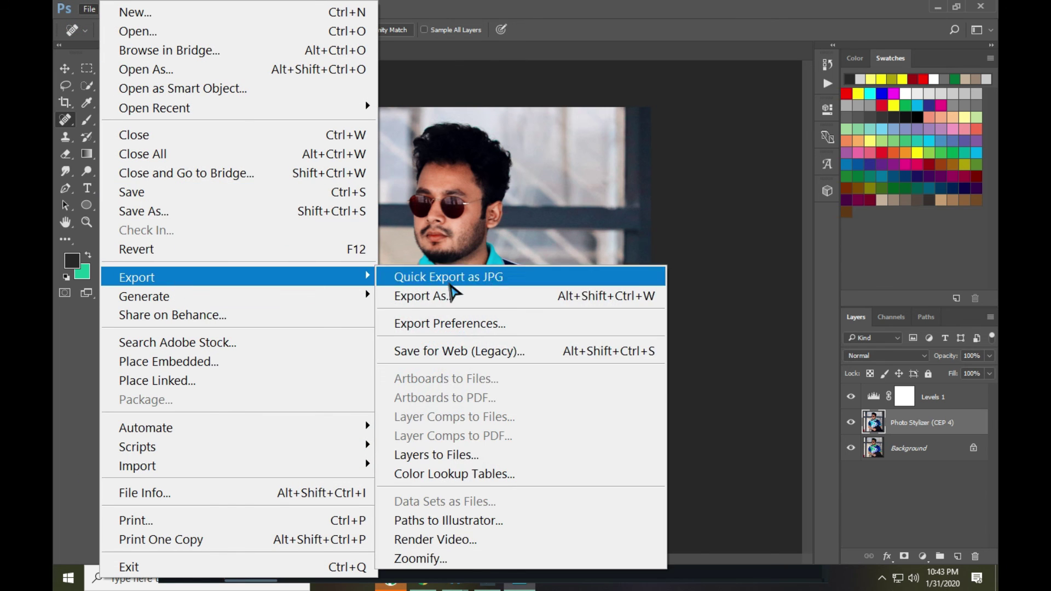
click(522, 353)
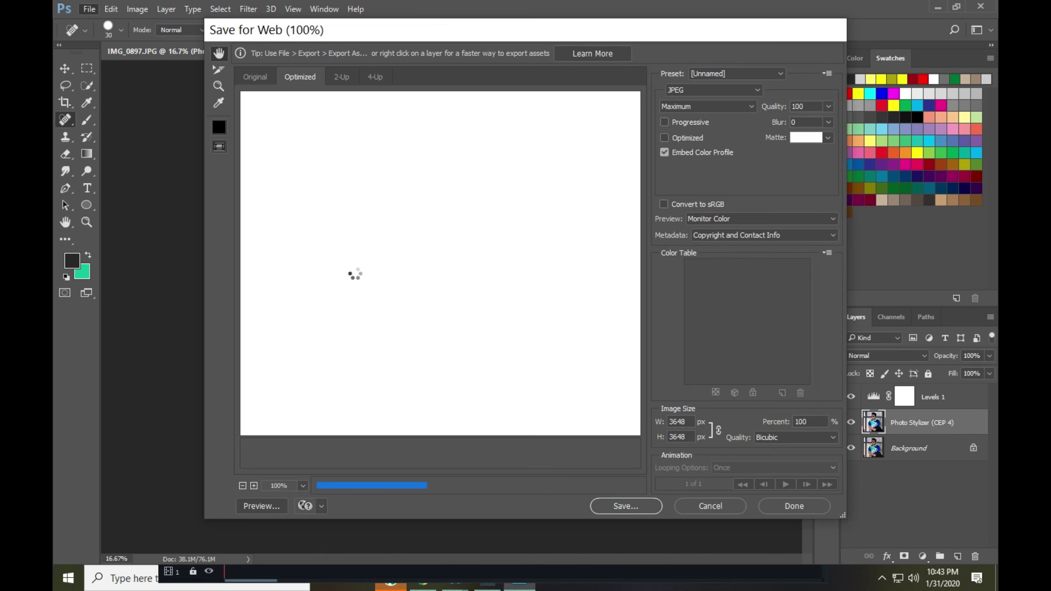
drag(573, 221, 270, 268)
drag(493, 233, 394, 91)
drag(494, 314, 470, 184)
alt+click(471, 184)
alt+click(471, 185)
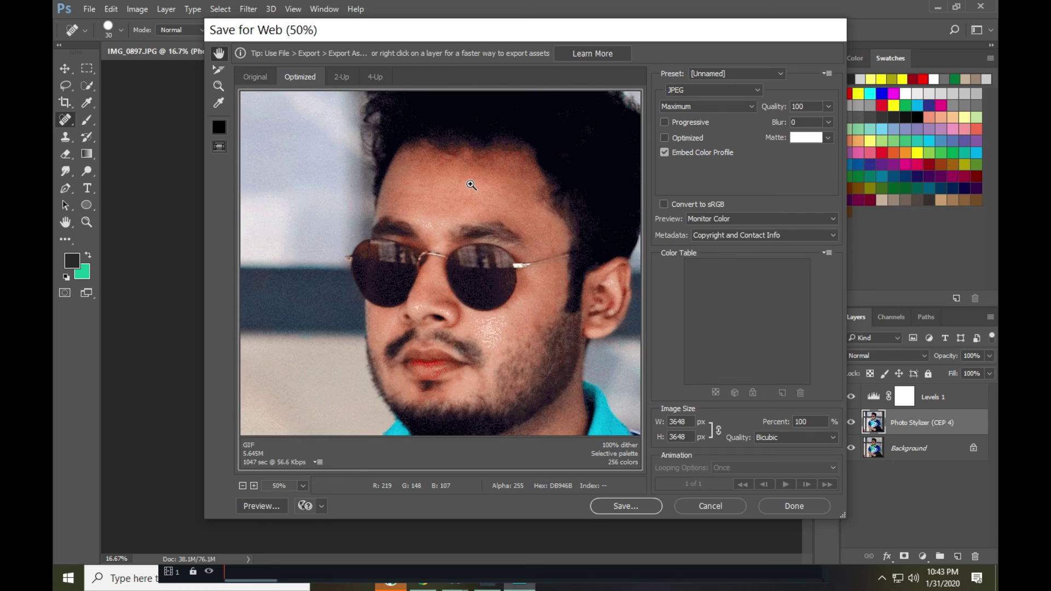
alt+click(471, 184)
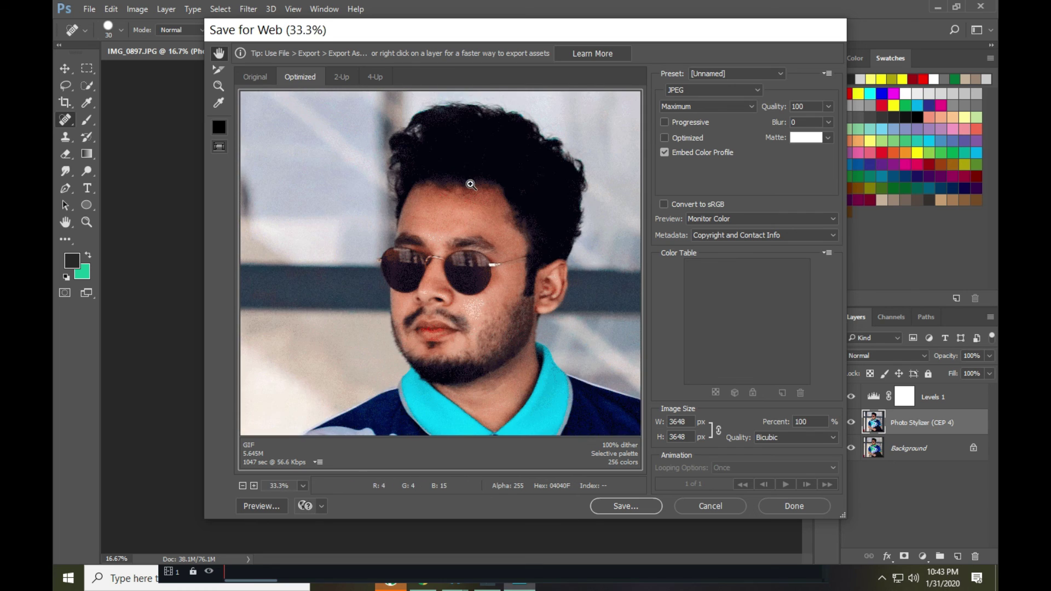
Start saving the optimized image to the Desktop and clear the suggested file name
click(625, 506)
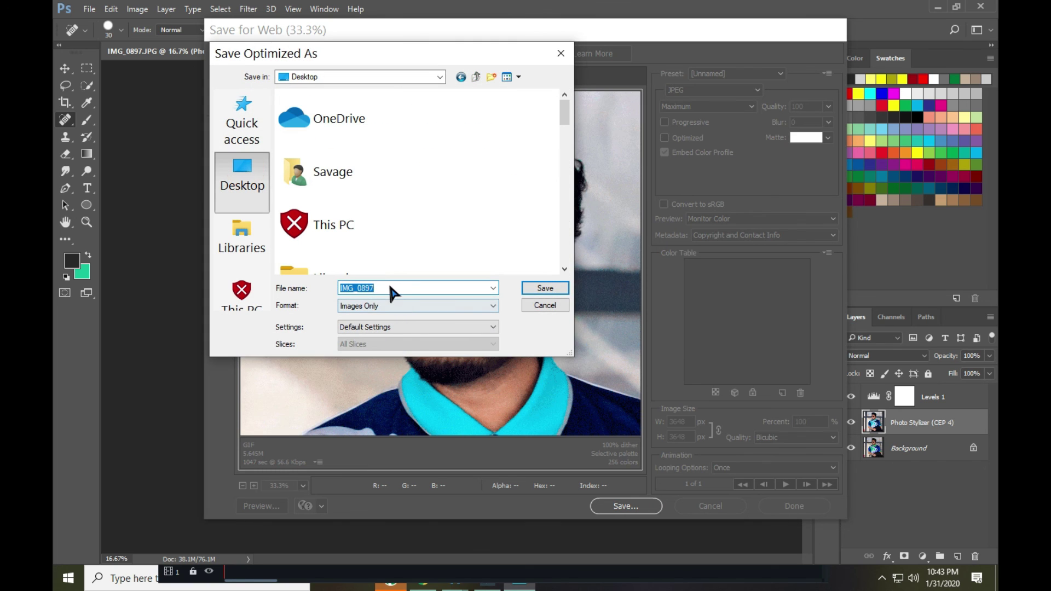
key(BackSpace)
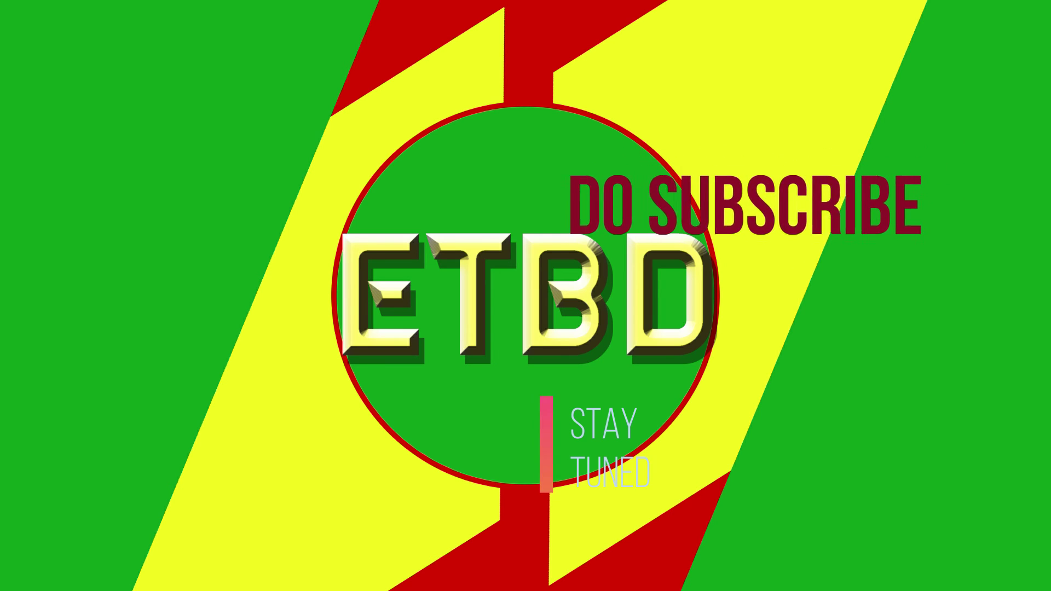